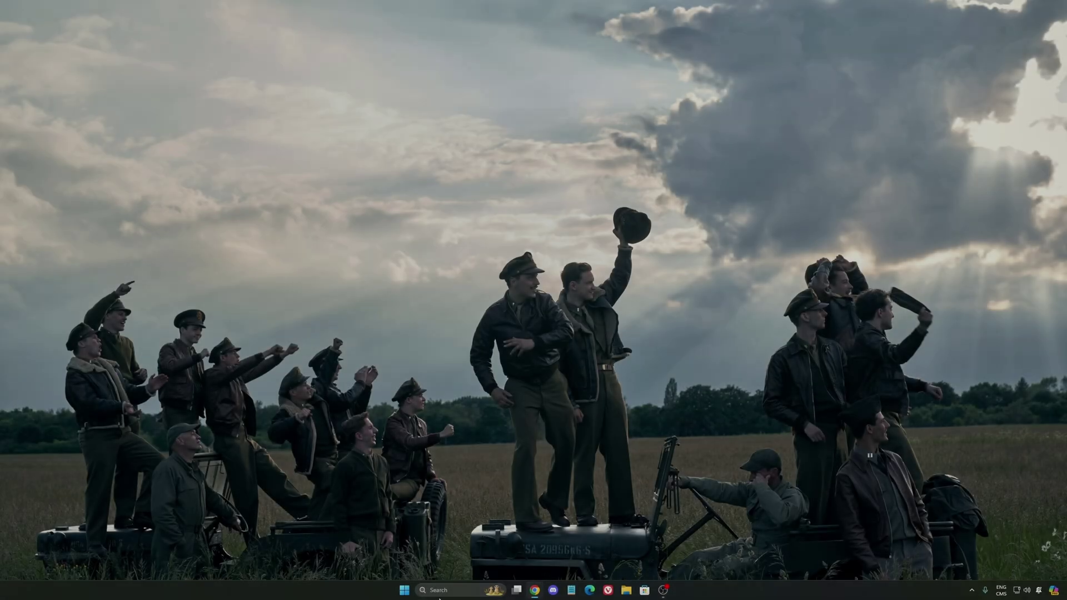
Open Windows Settings and review the Game Bar options under Gaming and the default graphics settings
click(445, 591)
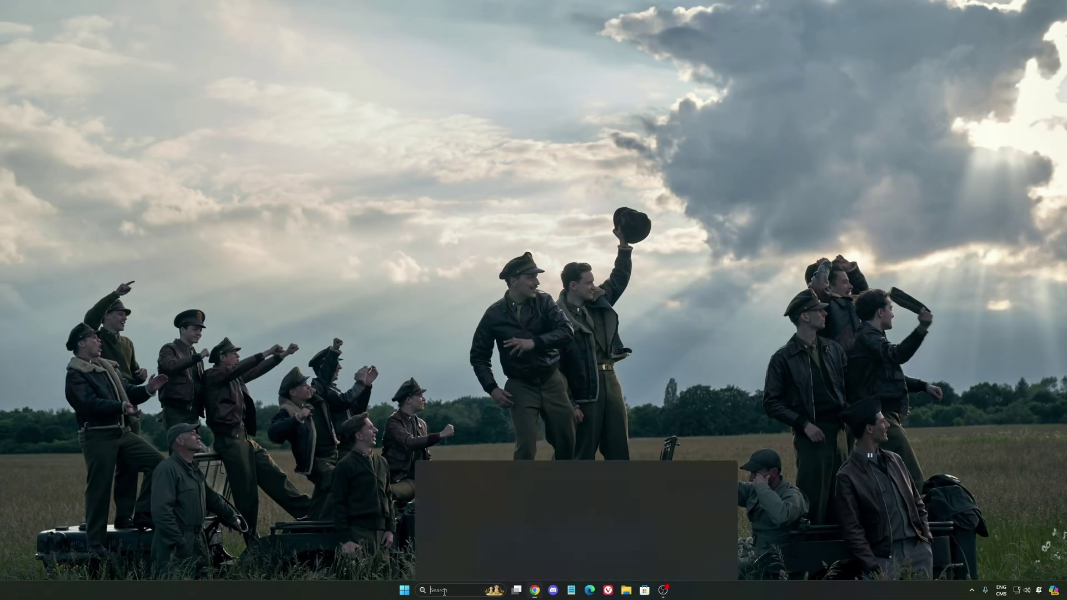
text(settings)
key(Return)
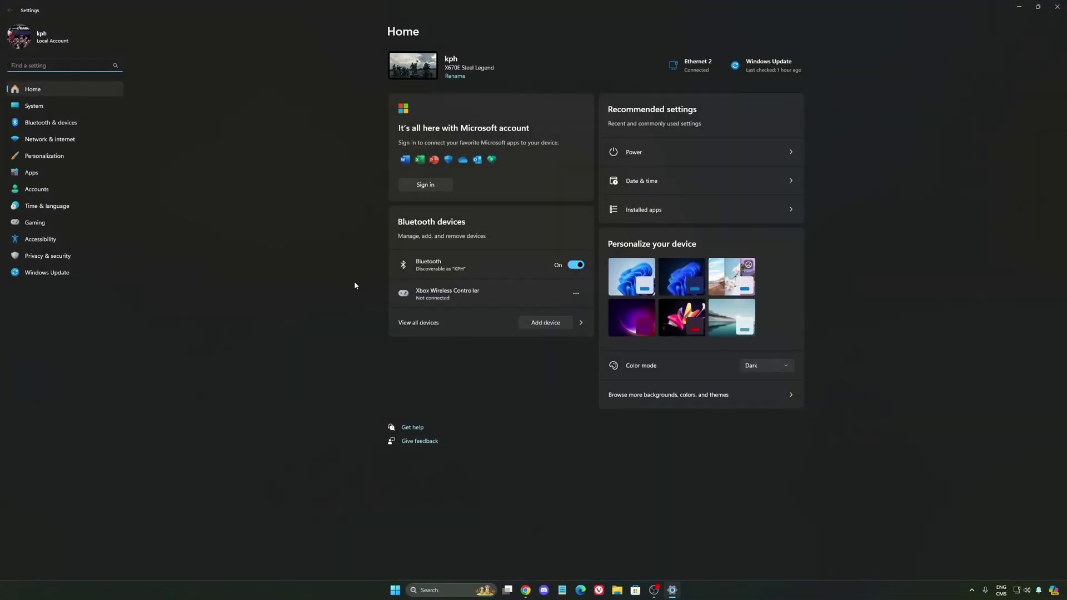
click(58, 222)
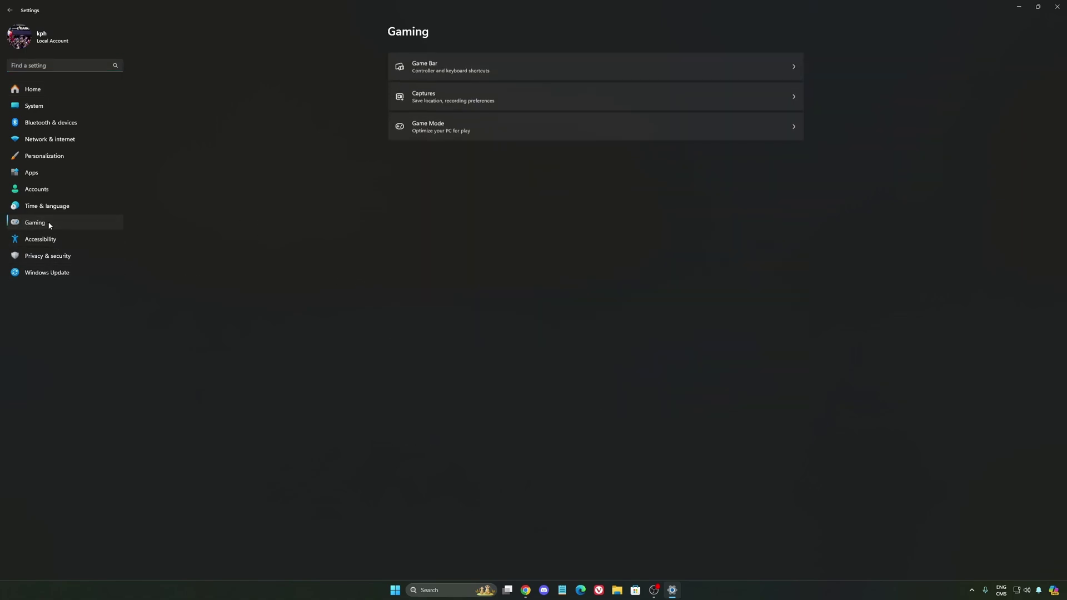
click(407, 63)
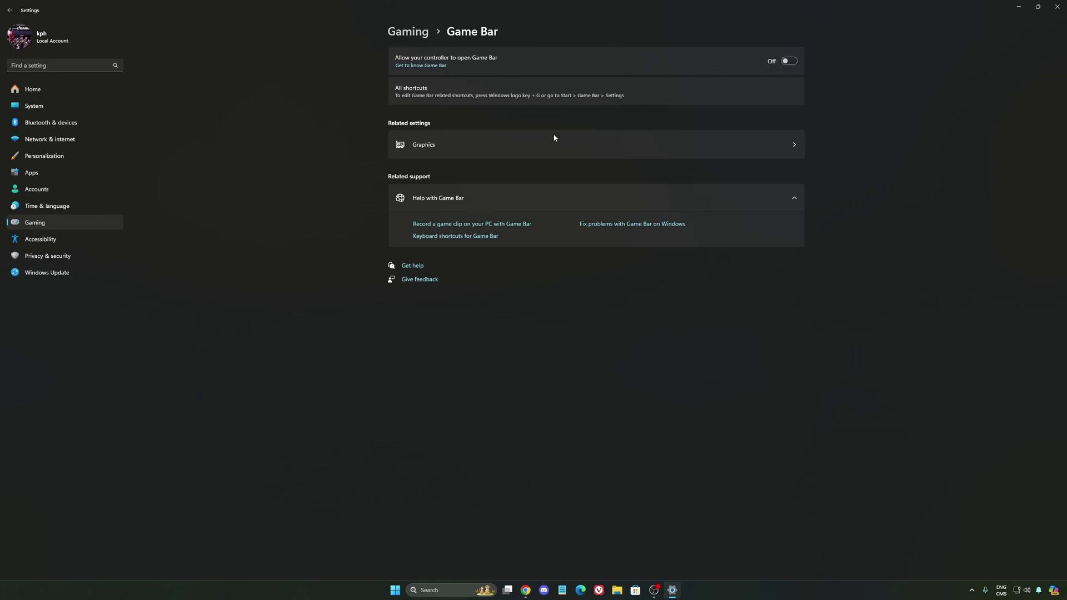
click(499, 149)
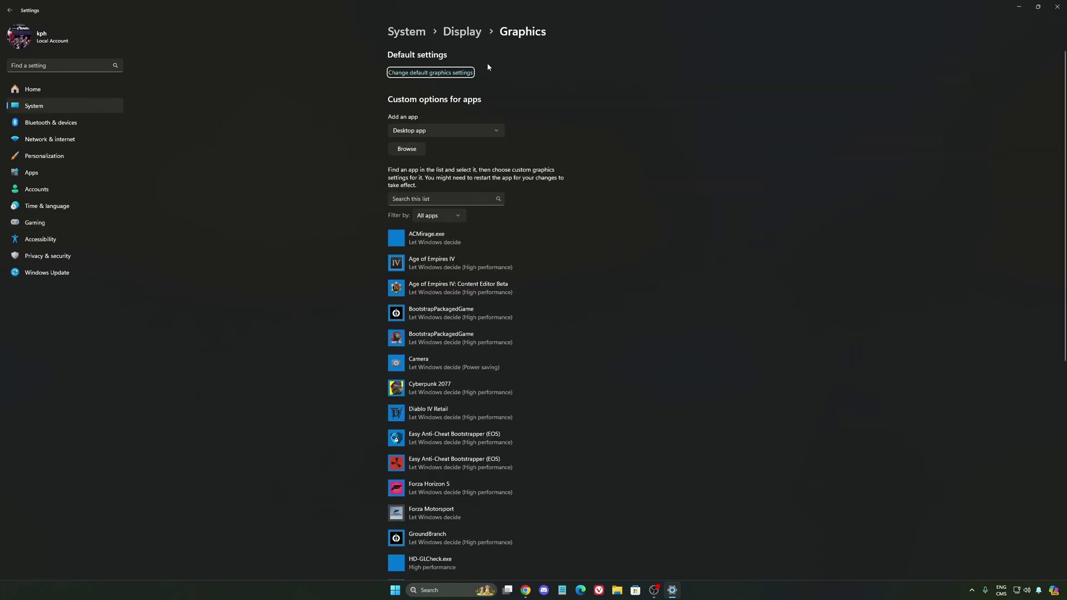
click(445, 77)
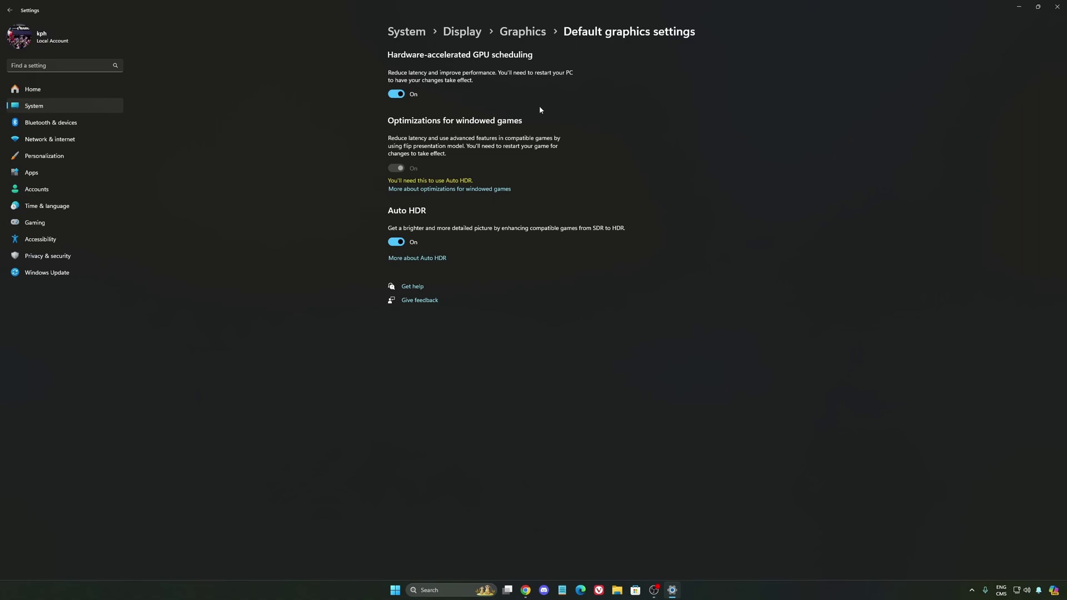
Review the Captures recording preferences and the Game Mode setting in the Gaming section
click(57, 225)
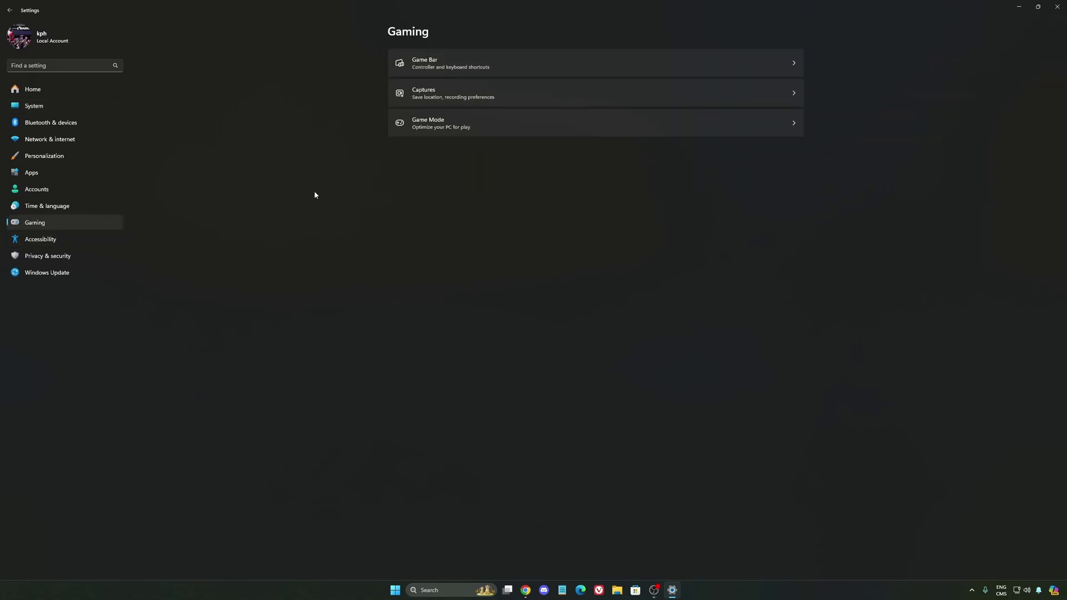
click(532, 98)
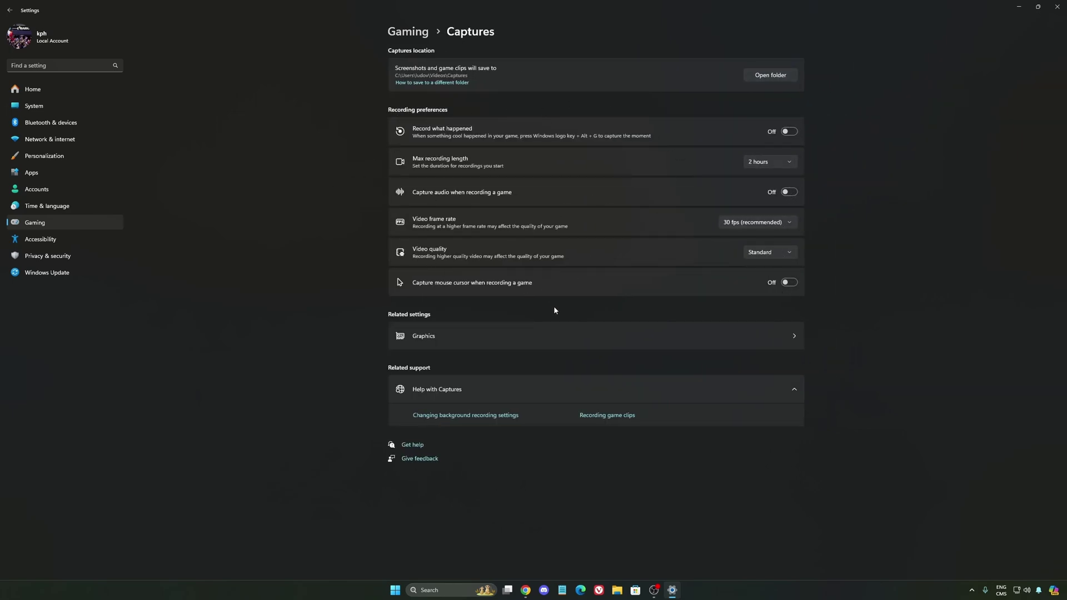
click(59, 224)
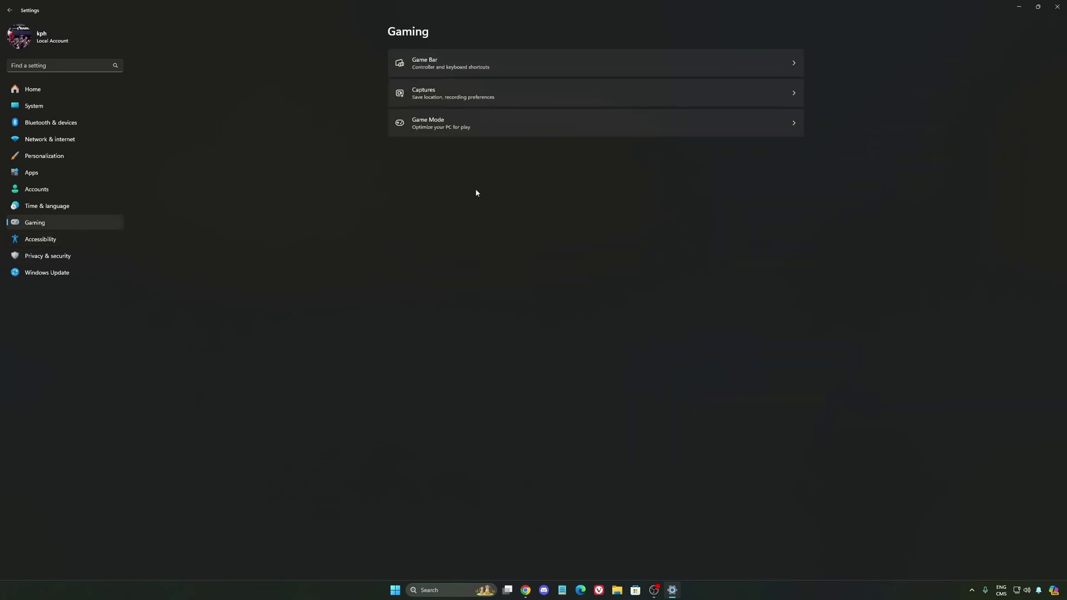
click(493, 123)
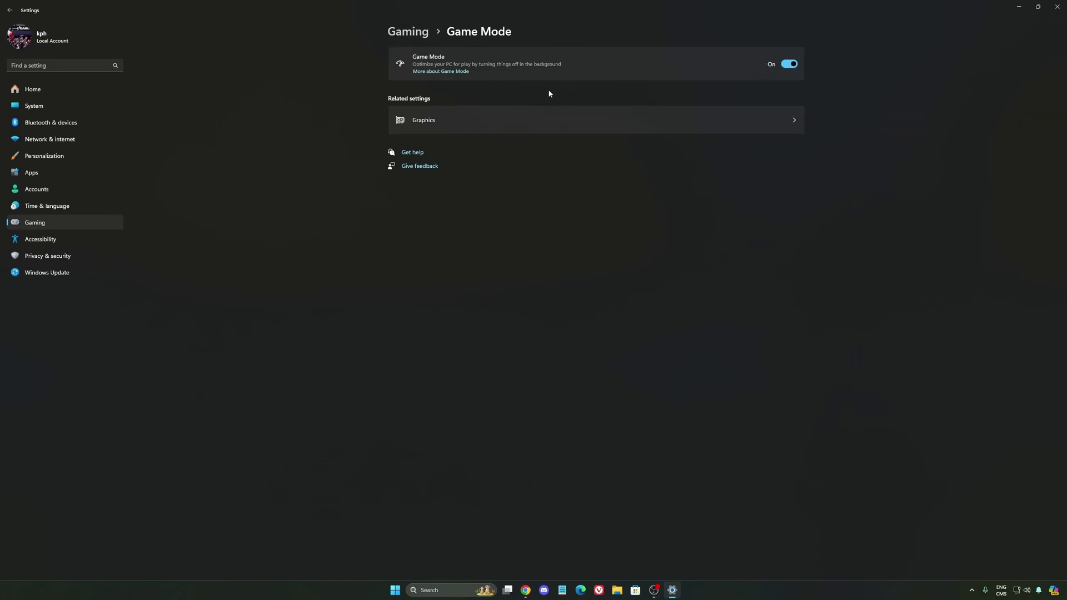
Open the system Power settings and choose Balanced as the power mode
click(49, 107)
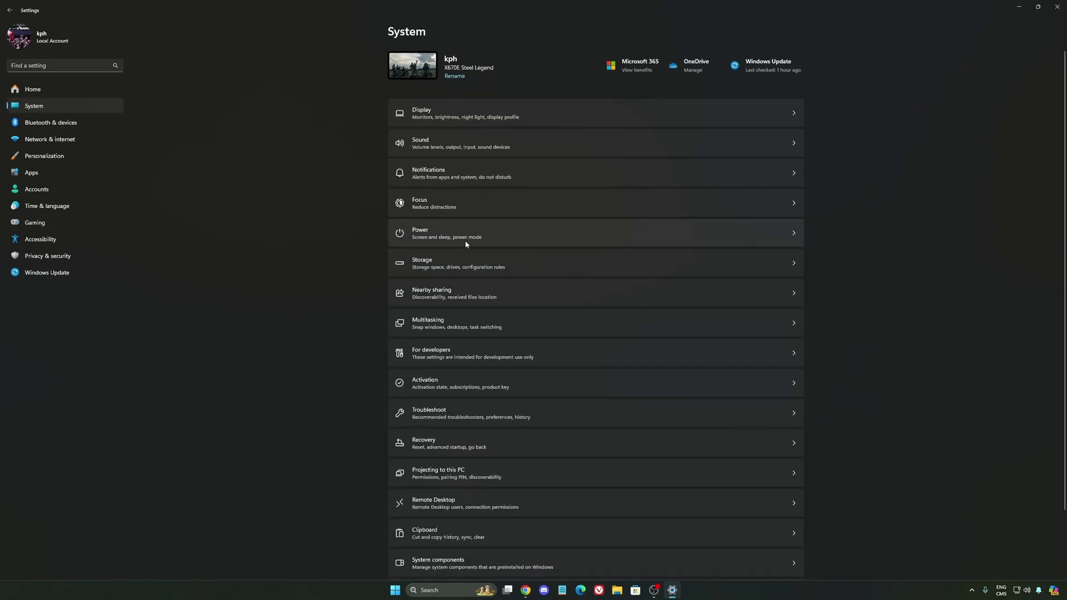
click(475, 236)
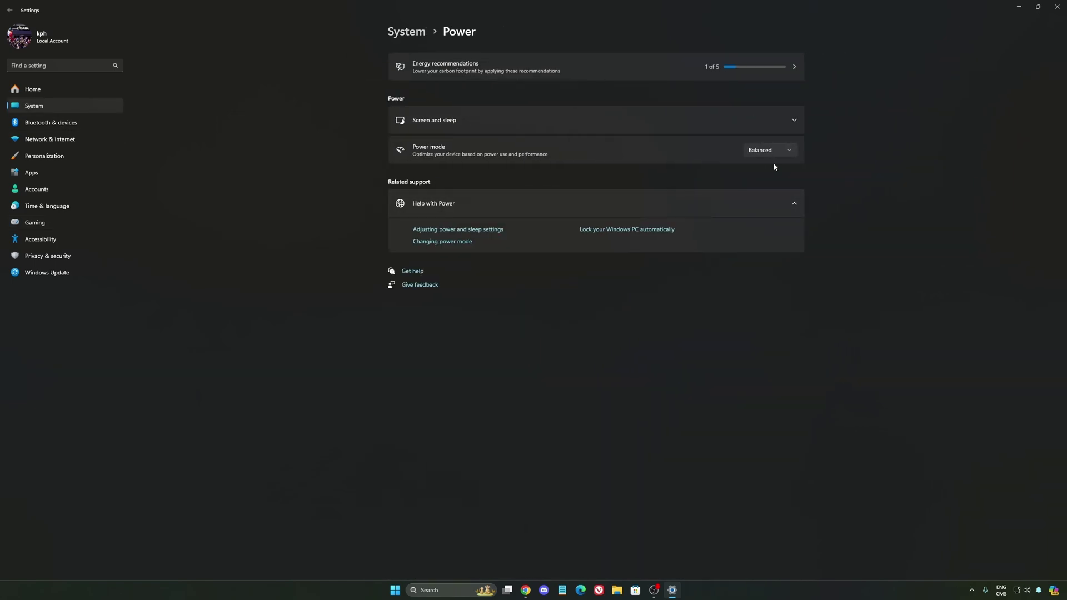
click(784, 151)
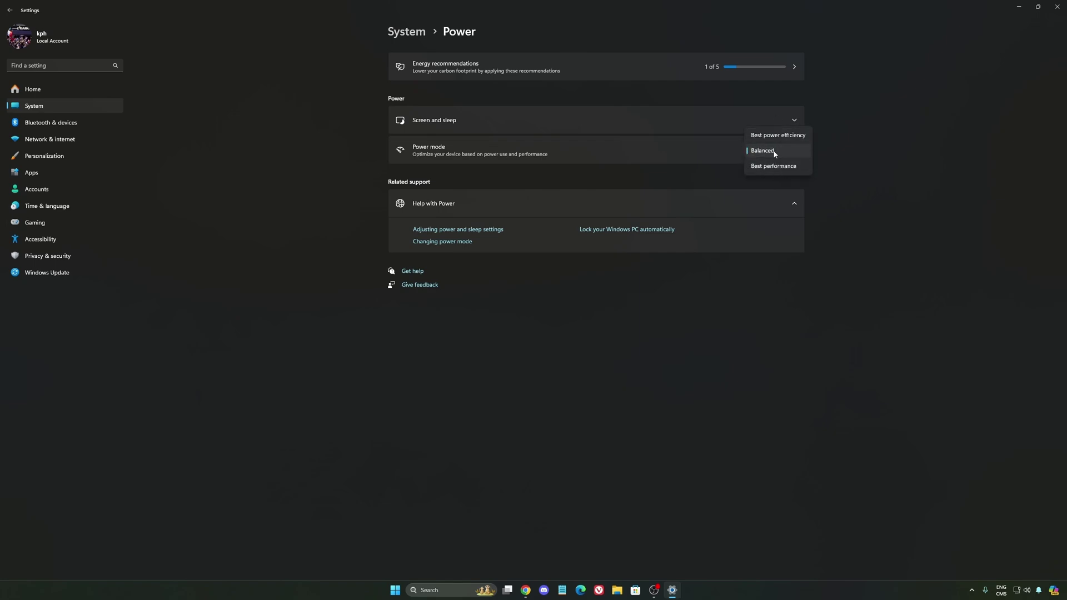
click(772, 154)
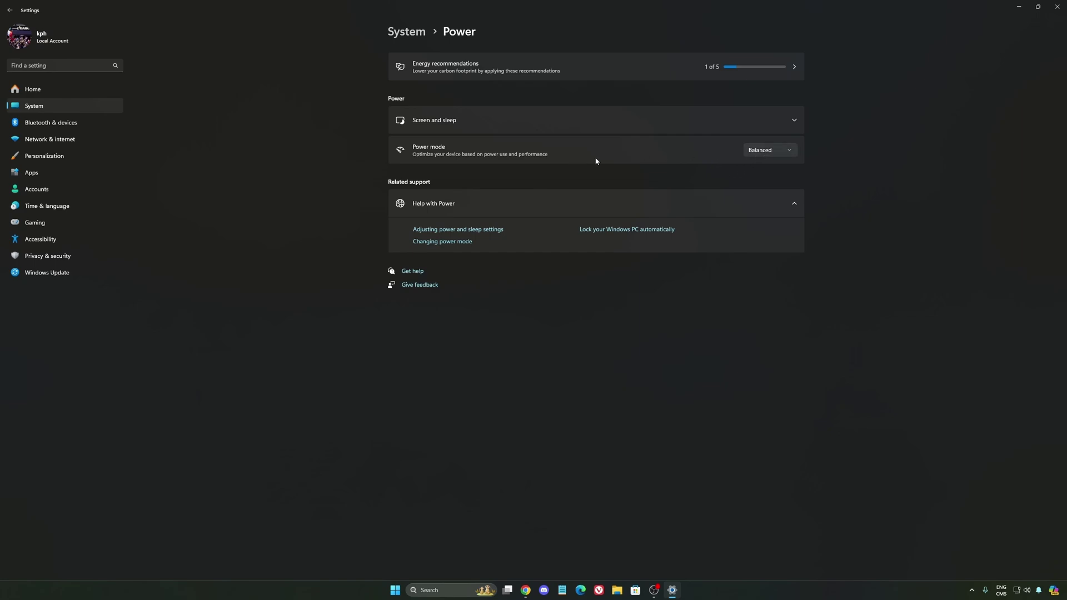
click(754, 152)
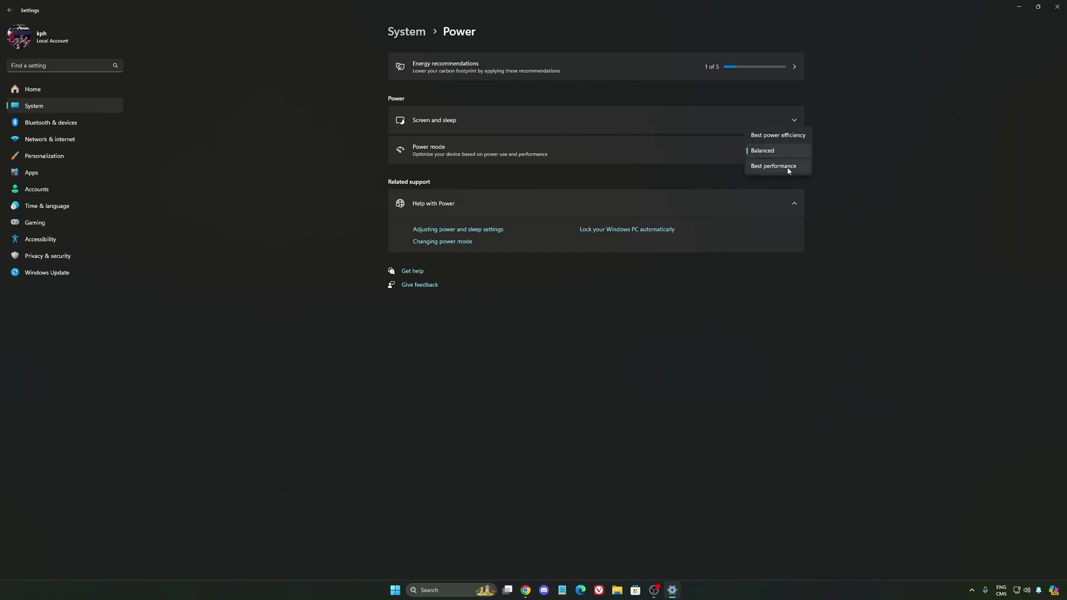
click(800, 143)
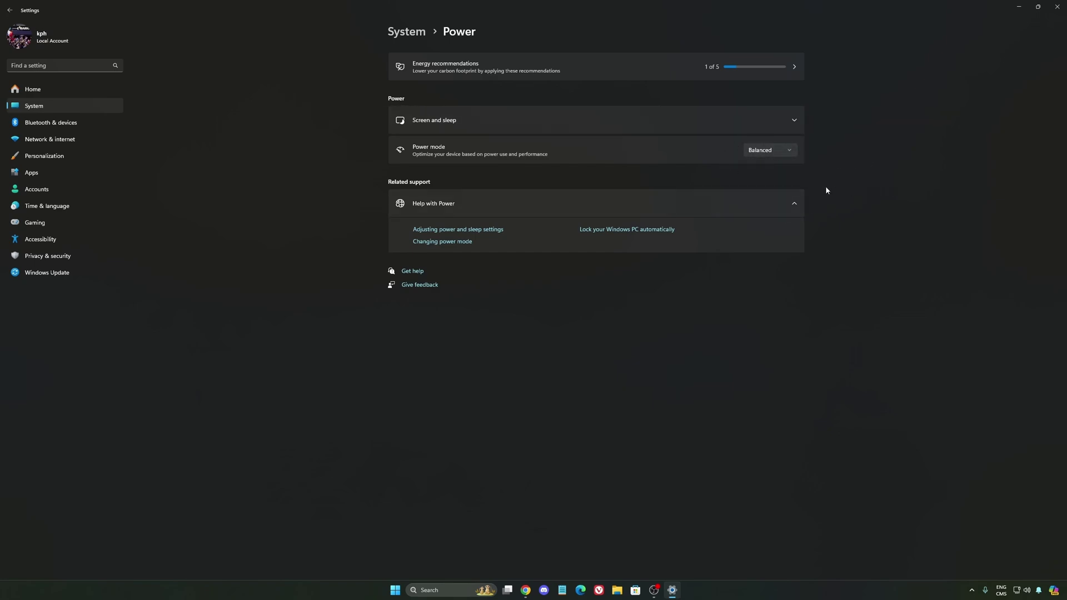
Check the Windows Update status and options, and close Settings
click(58, 90)
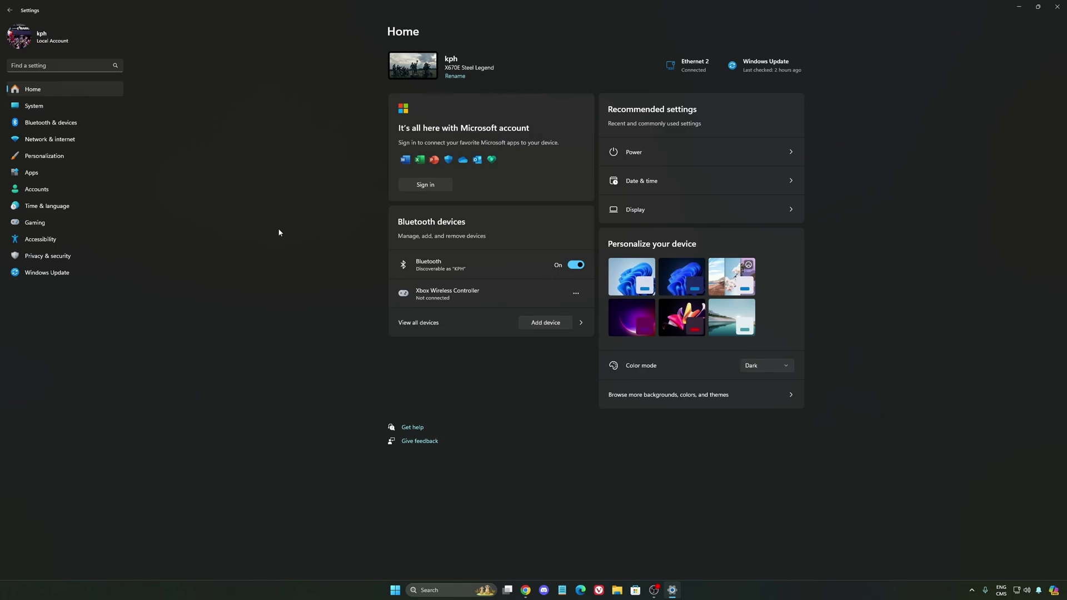
click(53, 274)
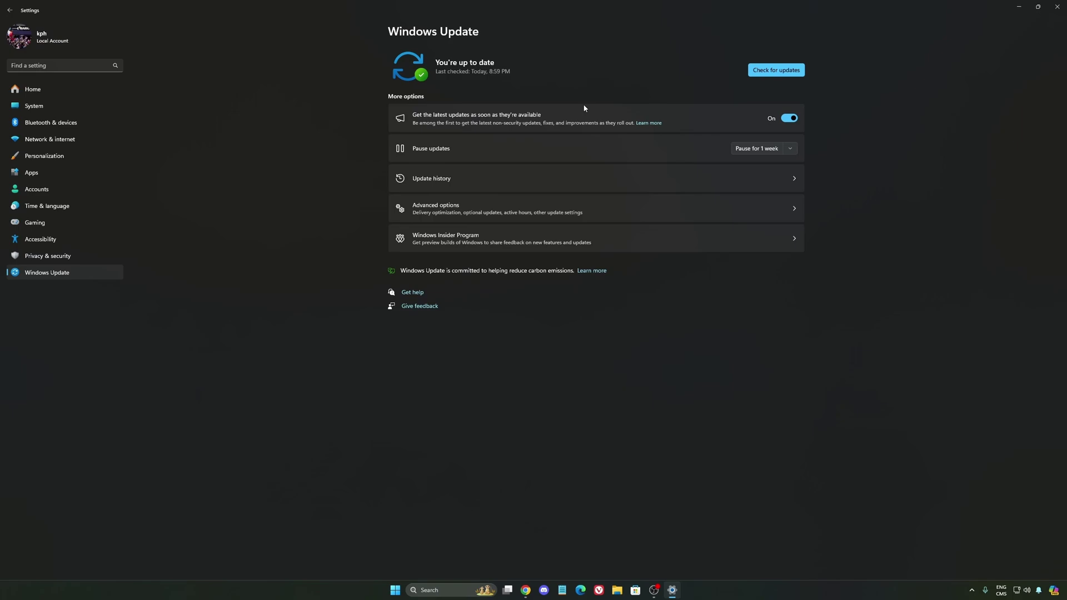
click(1057, 7)
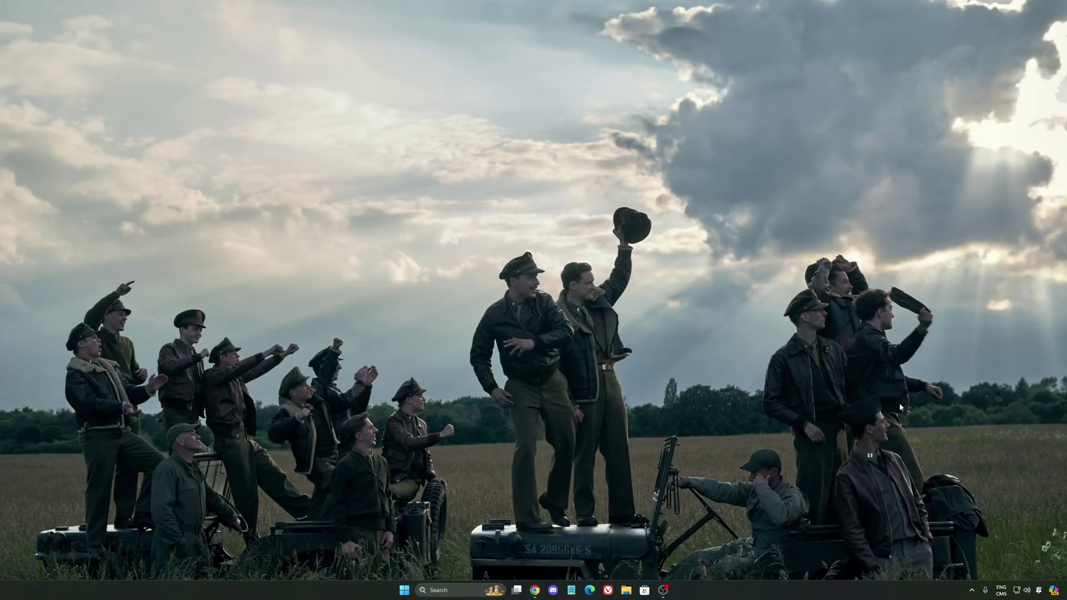
Open the NVIDIA App and turn off the NVIDIA overlay in its feature settings
click(972, 590)
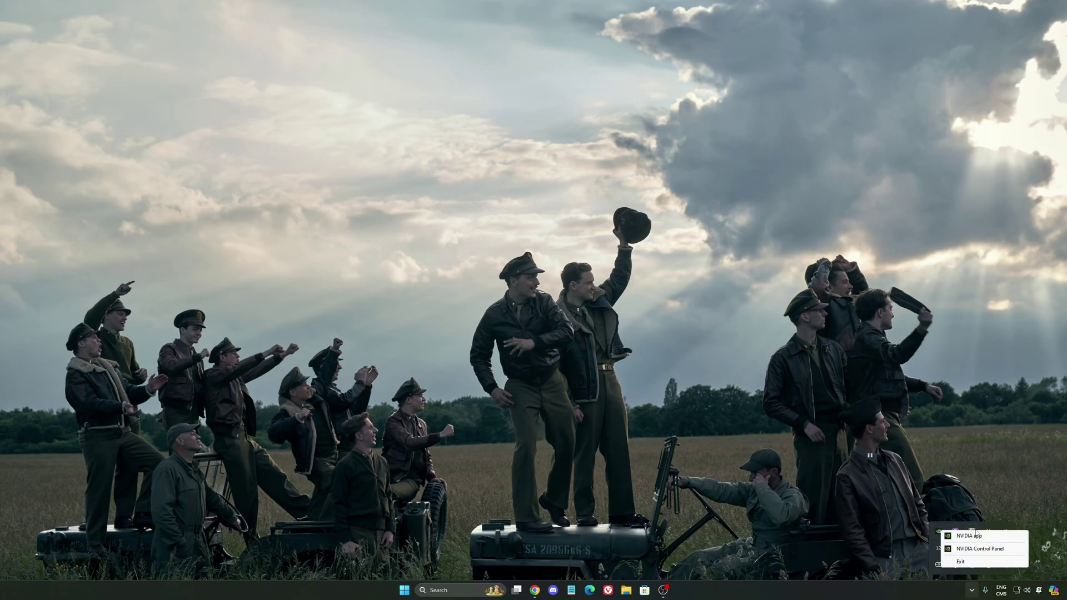
click(945, 530)
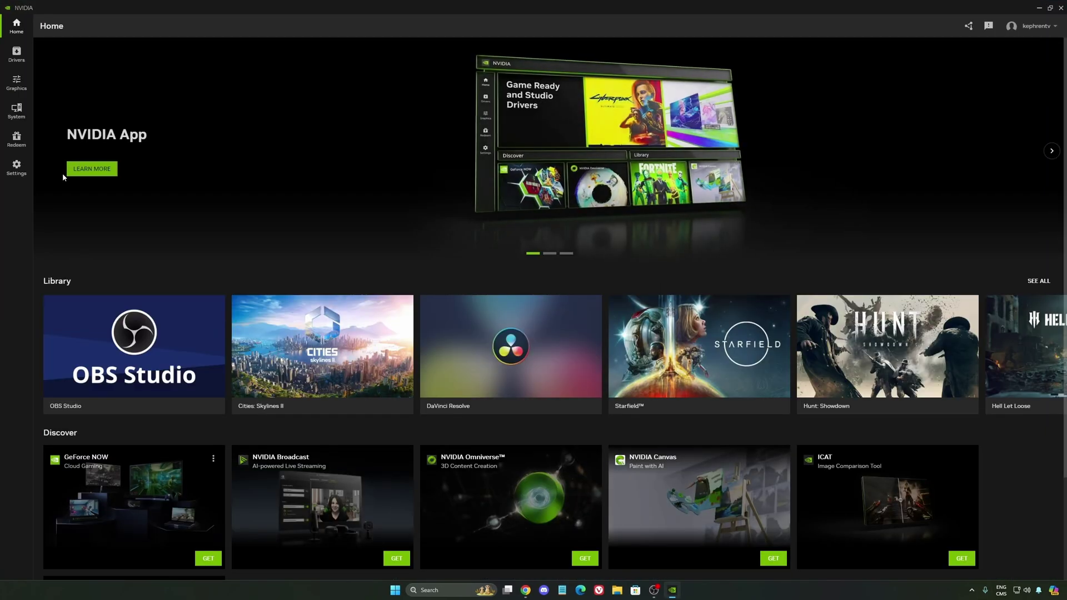
click(16, 83)
click(17, 166)
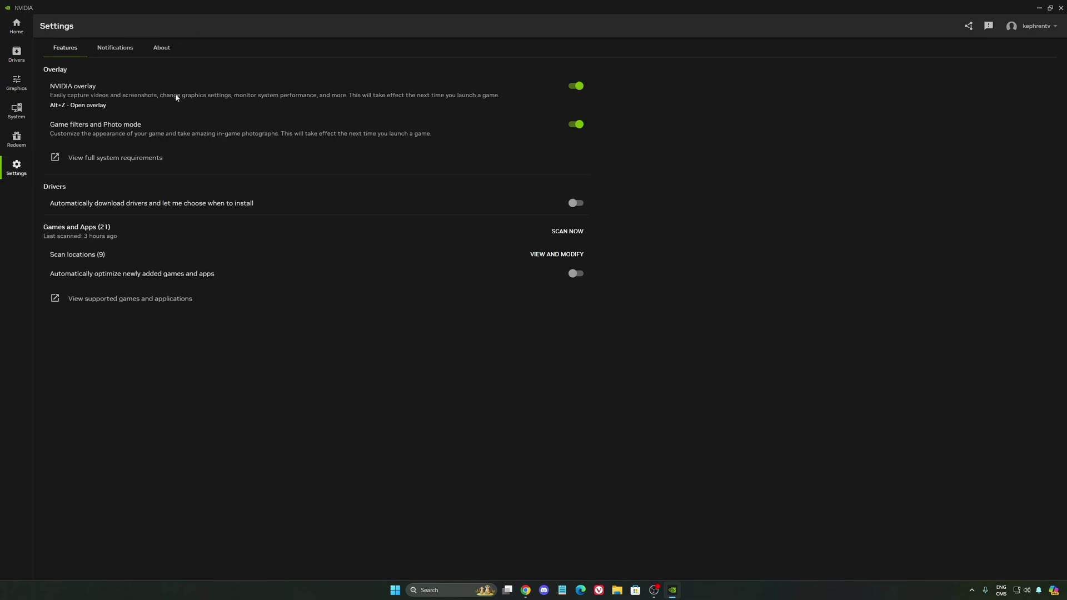
click(576, 87)
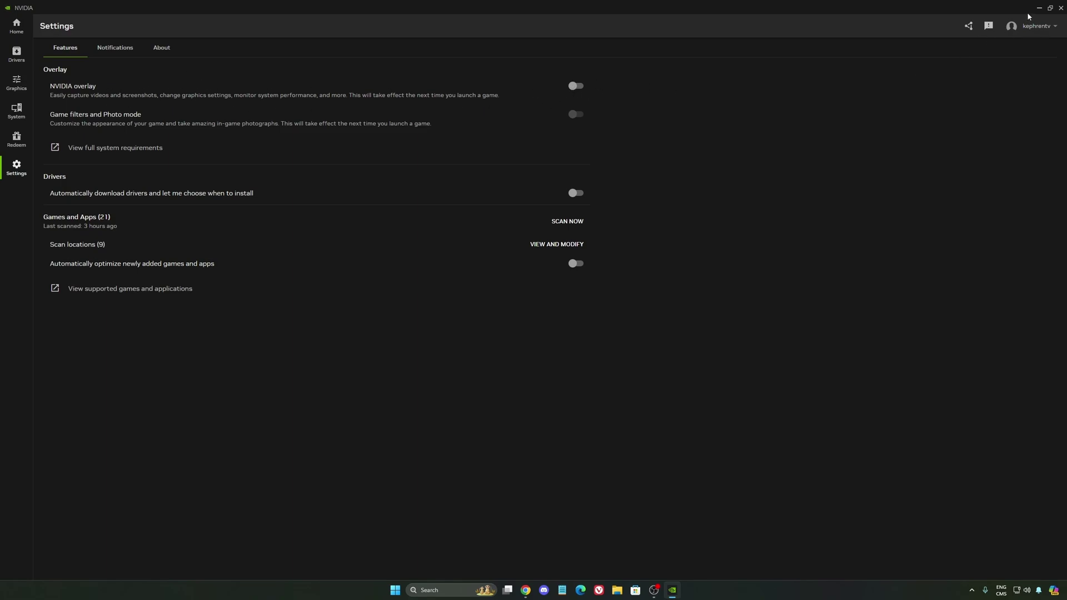
Put the NVIDIA App window away and open the NVIDIA Control Panel
click(1049, 7)
click(959, 137)
click(972, 590)
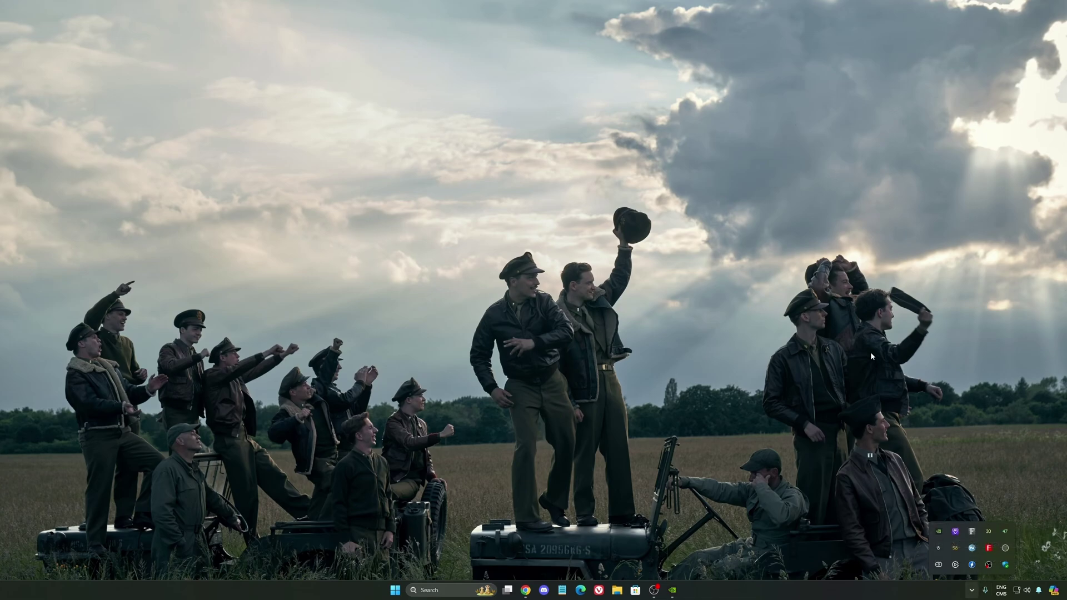
click(824, 347)
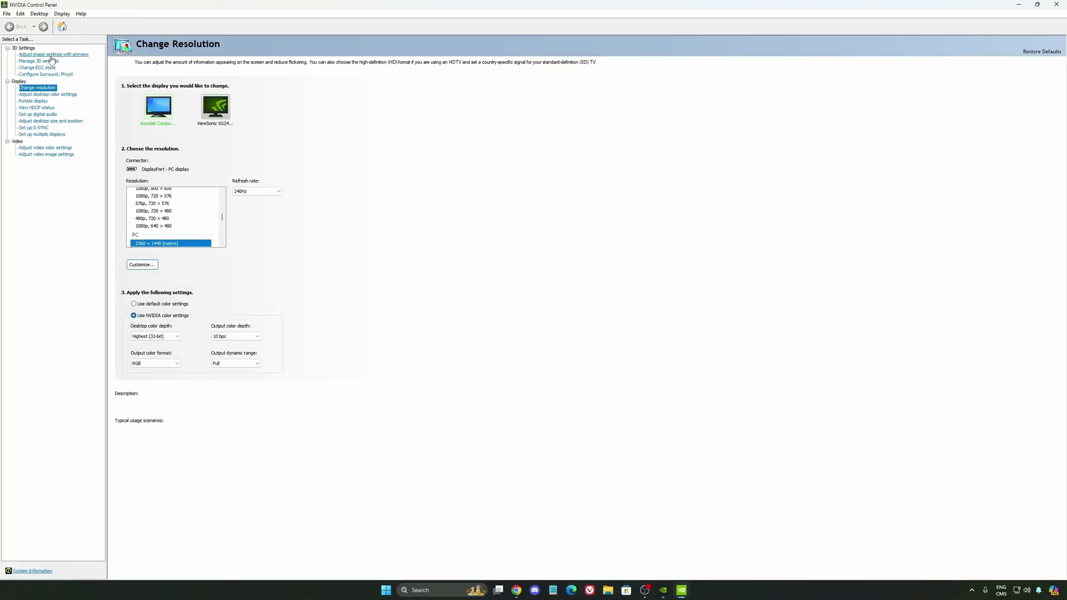
Review the global 3D settings, including the available options for power management mode and shader cache size
click(39, 61)
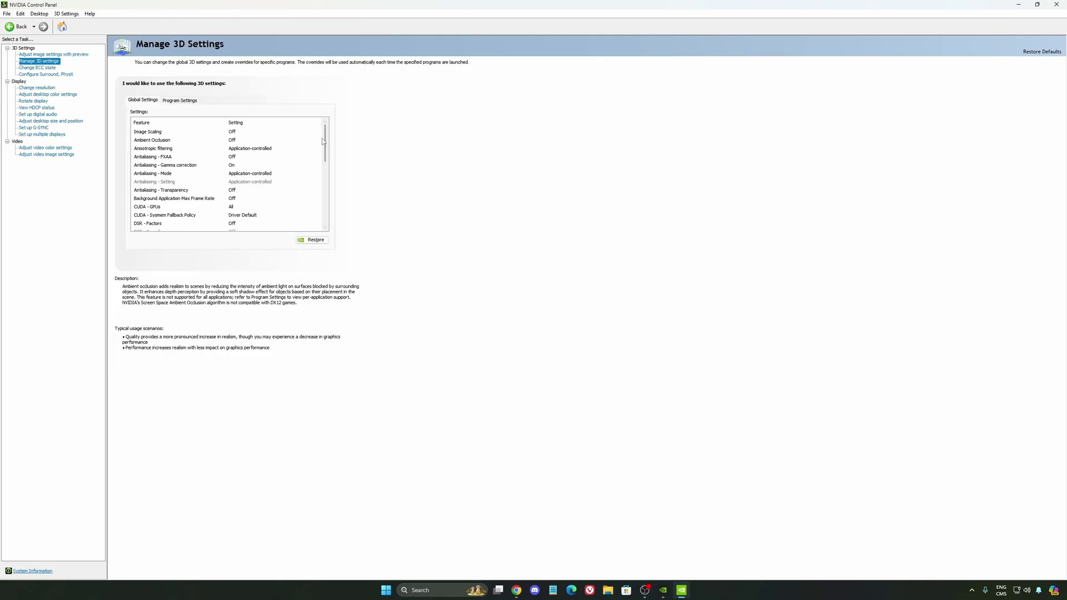
drag(326, 142, 306, 157)
mouse_move(167, 190)
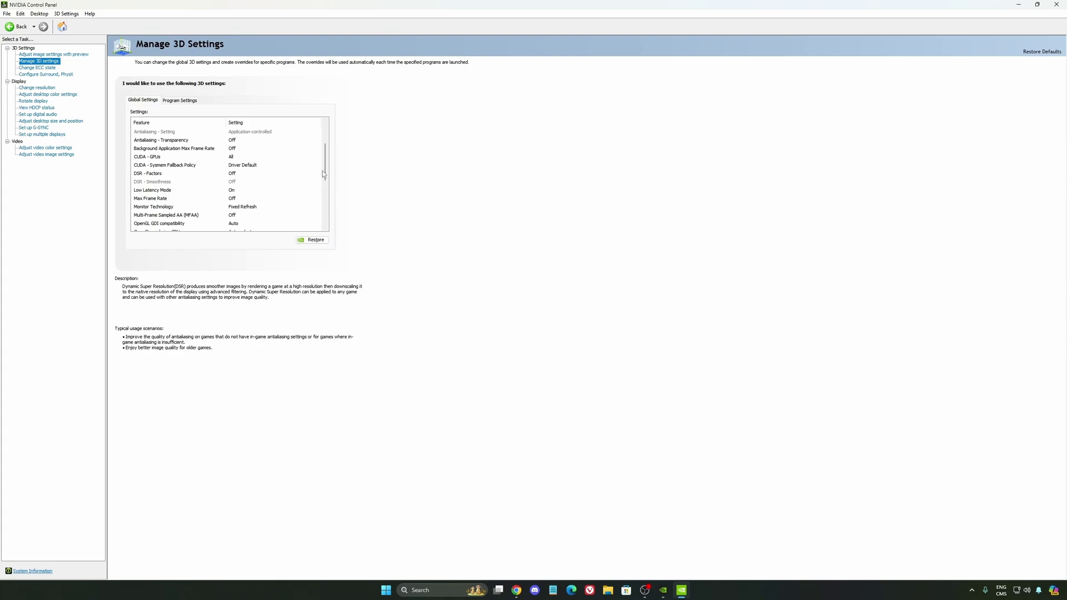
scroll(267, 167, down, 3)
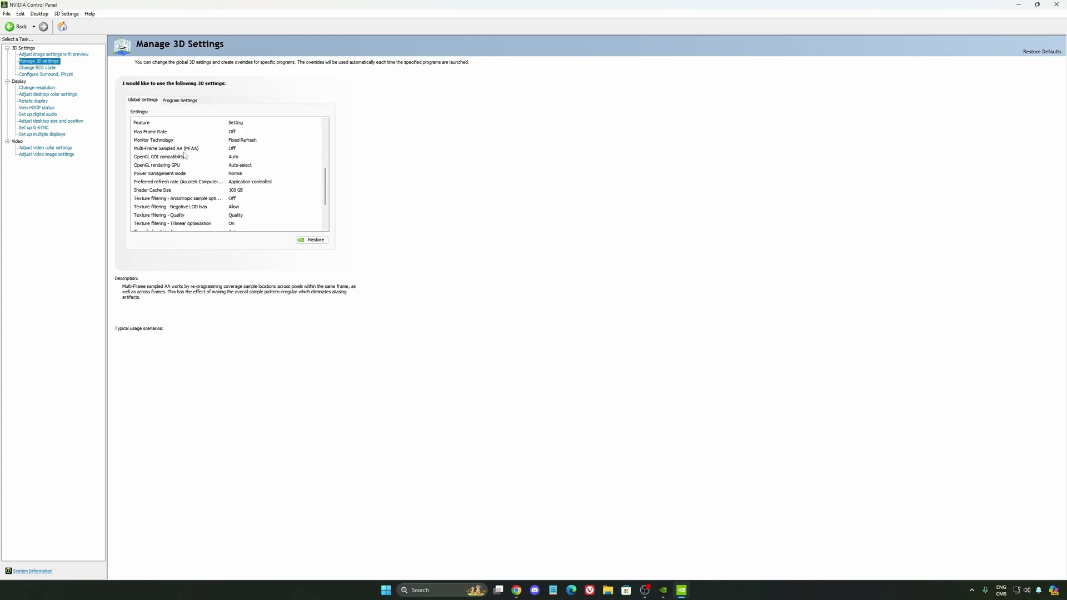
click(236, 175)
click(247, 175)
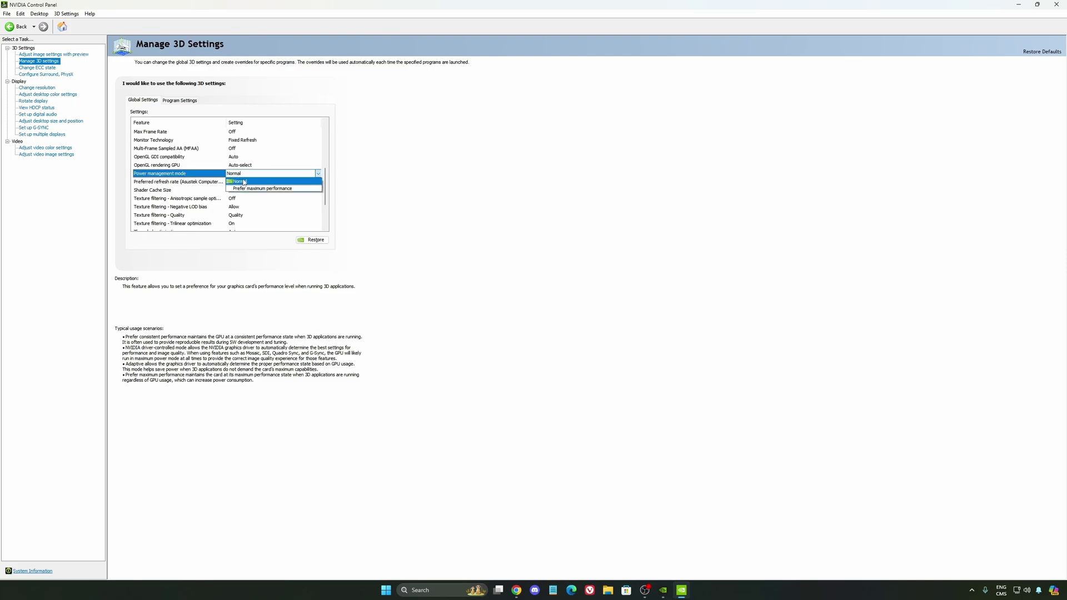
click(408, 188)
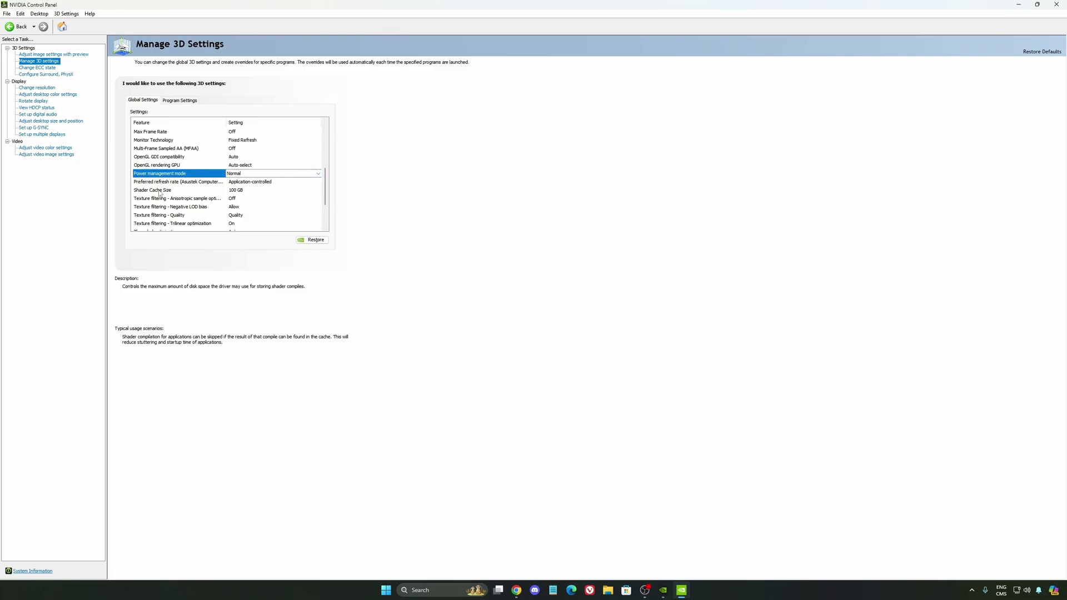
click(251, 192)
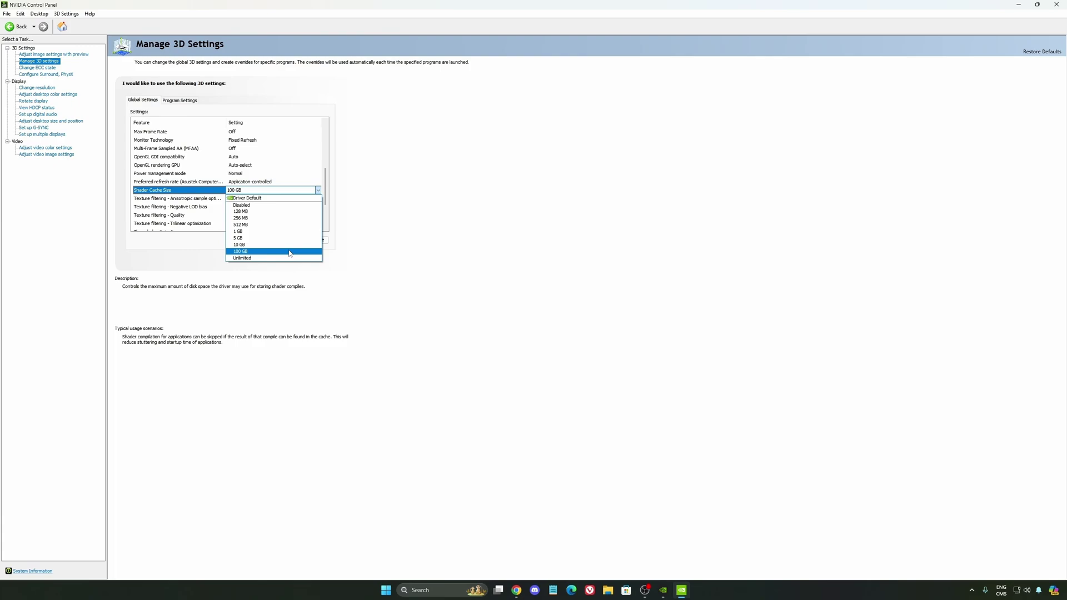
click(470, 254)
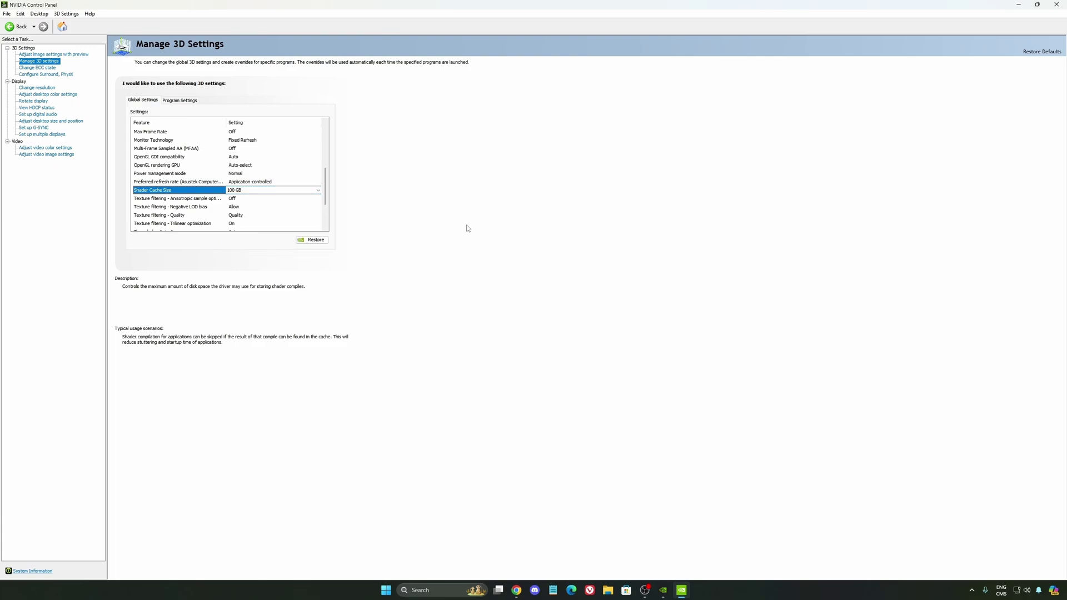
Review the refresh rates available for the first display at its native 2560 × 1440 resolution
click(37, 88)
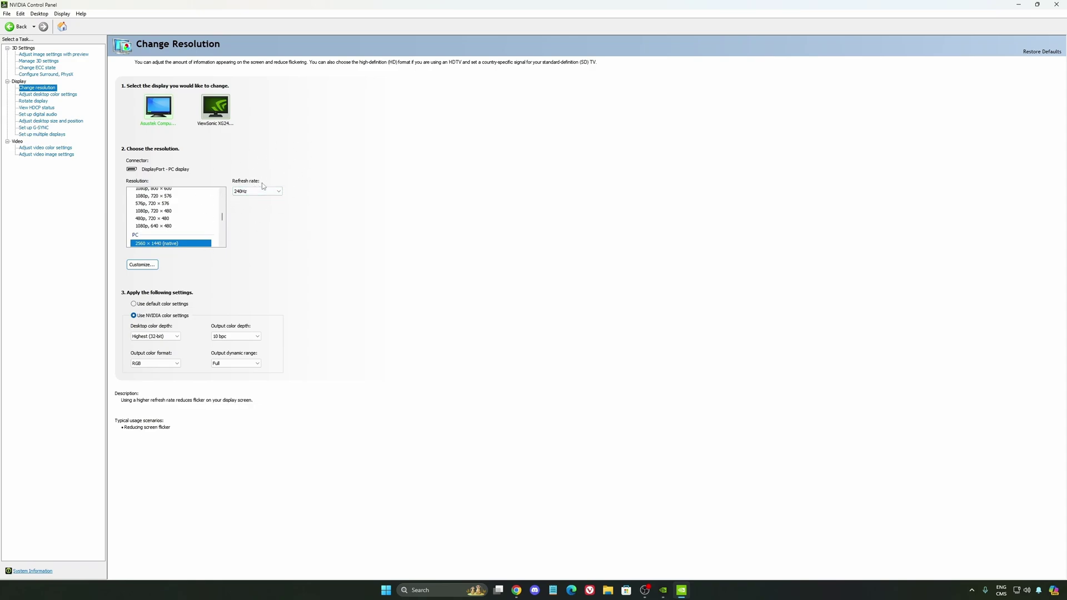
click(277, 192)
click(257, 193)
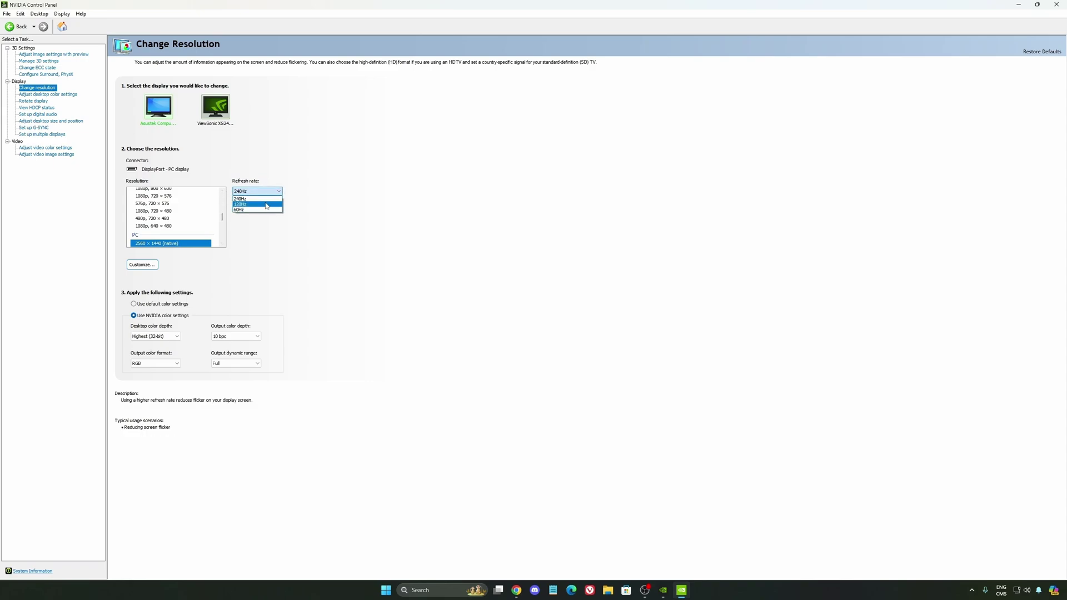
click(347, 198)
click(370, 196)
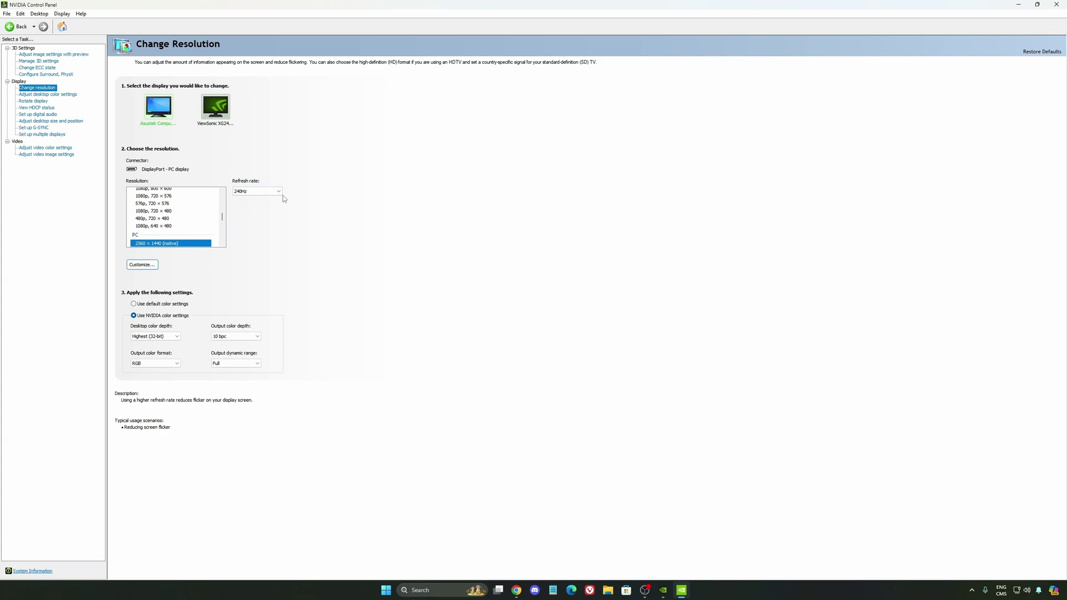
Open the G-SYNC setup page in the NVIDIA Control Panel
click(40, 131)
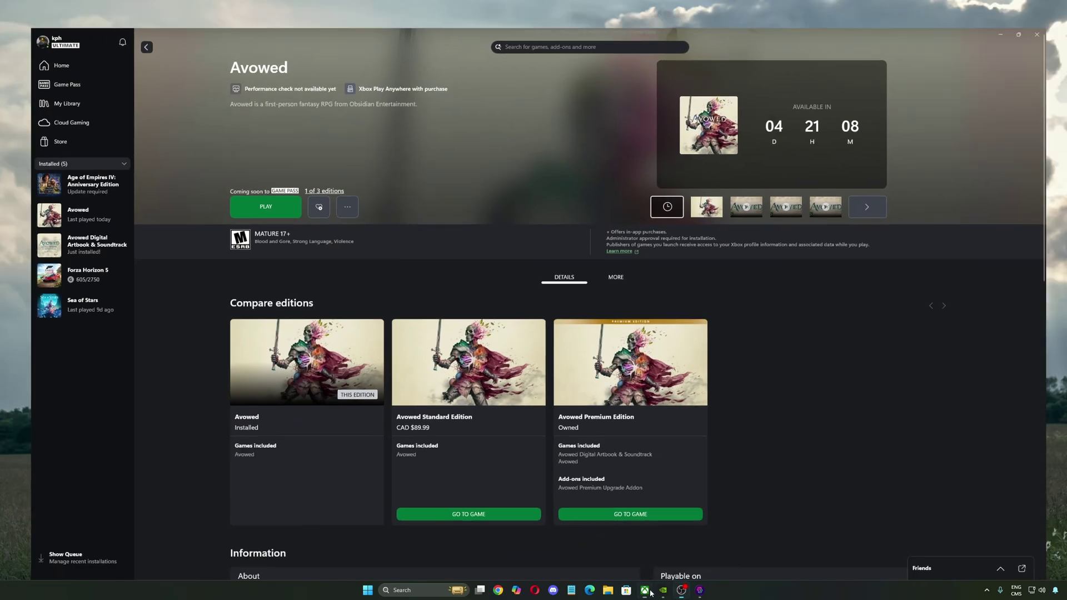
Switch to the NVIDIA App and add the game folder C:\XboxGames\Avowed to its graphics programs
click(651, 593)
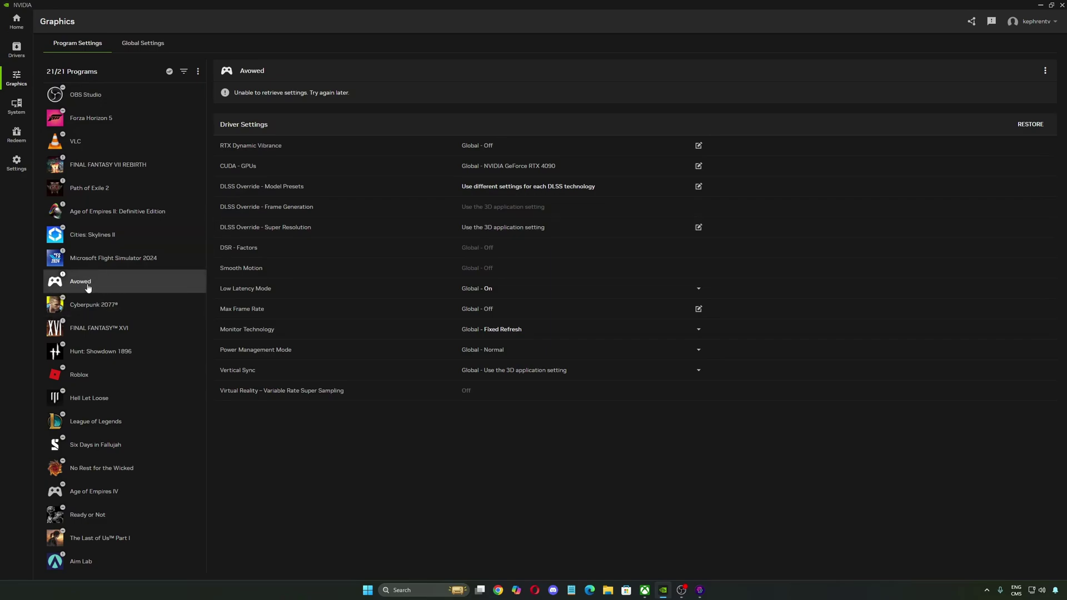
click(198, 71)
click(233, 134)
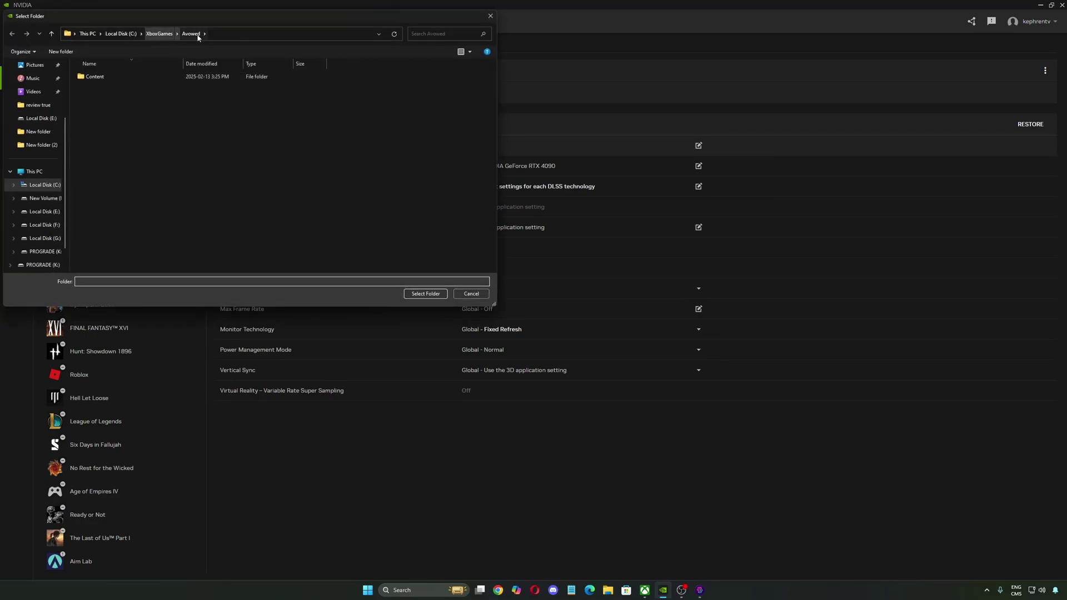
click(425, 293)
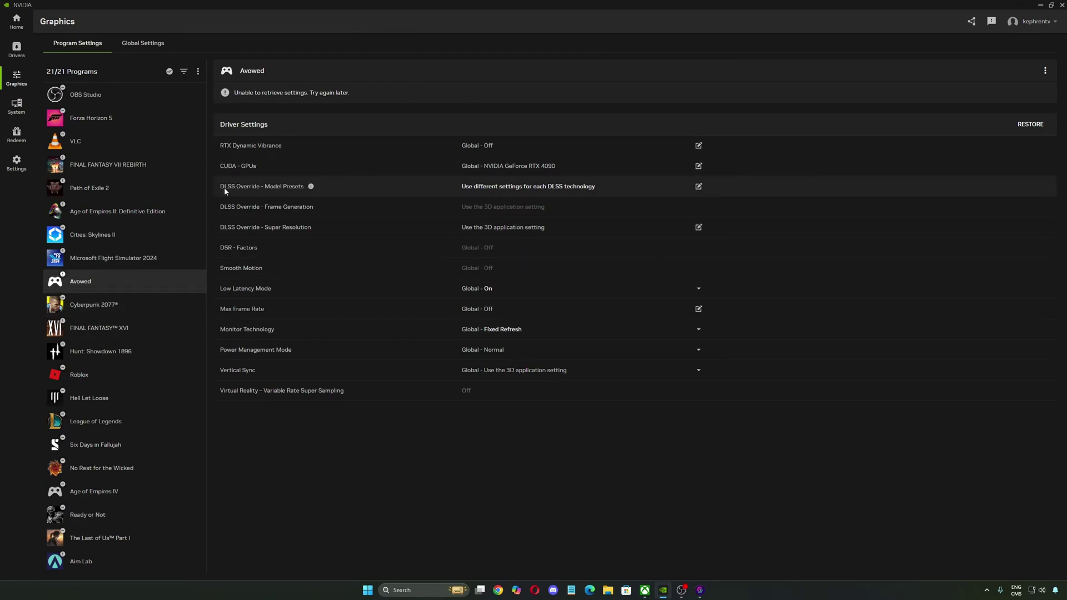
Check that Avowed's DLSS model presets use Latest for Frame Generation and Super Resolution, and put the NVIDIA App window away
click(503, 186)
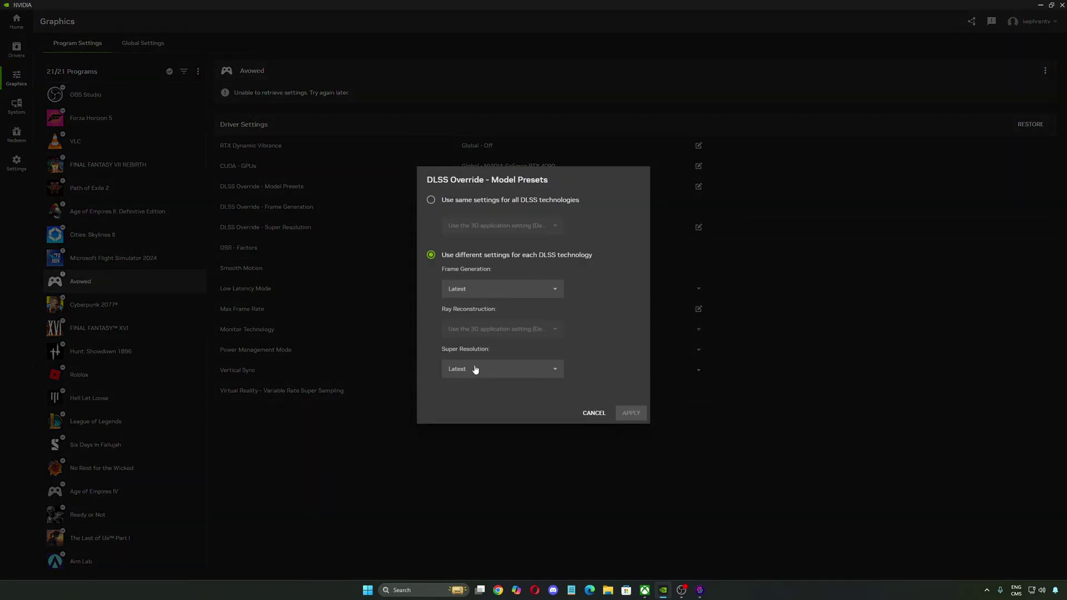
click(627, 412)
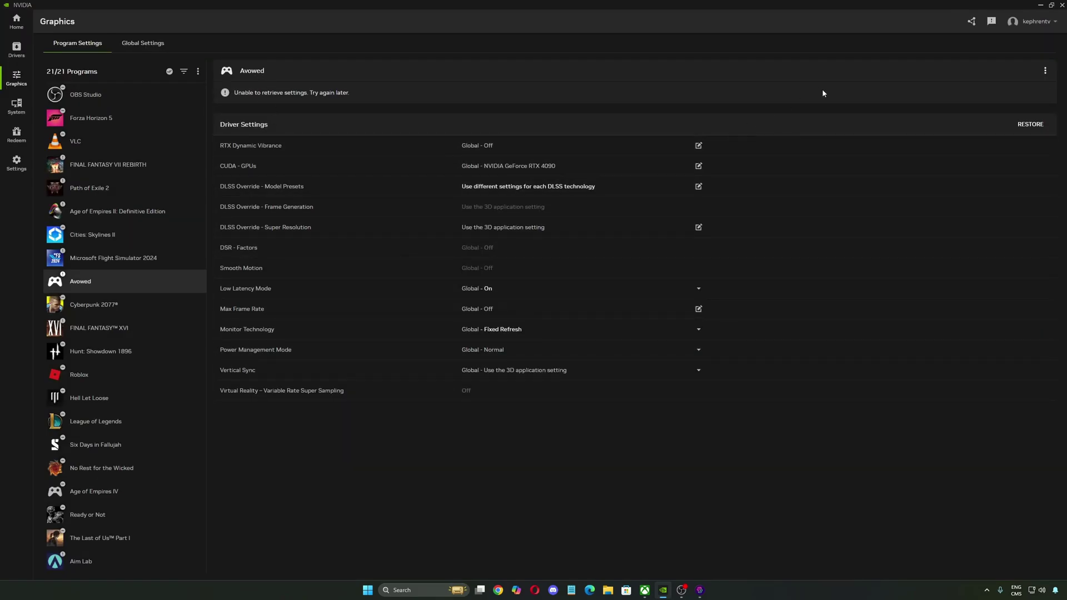
click(1040, 6)
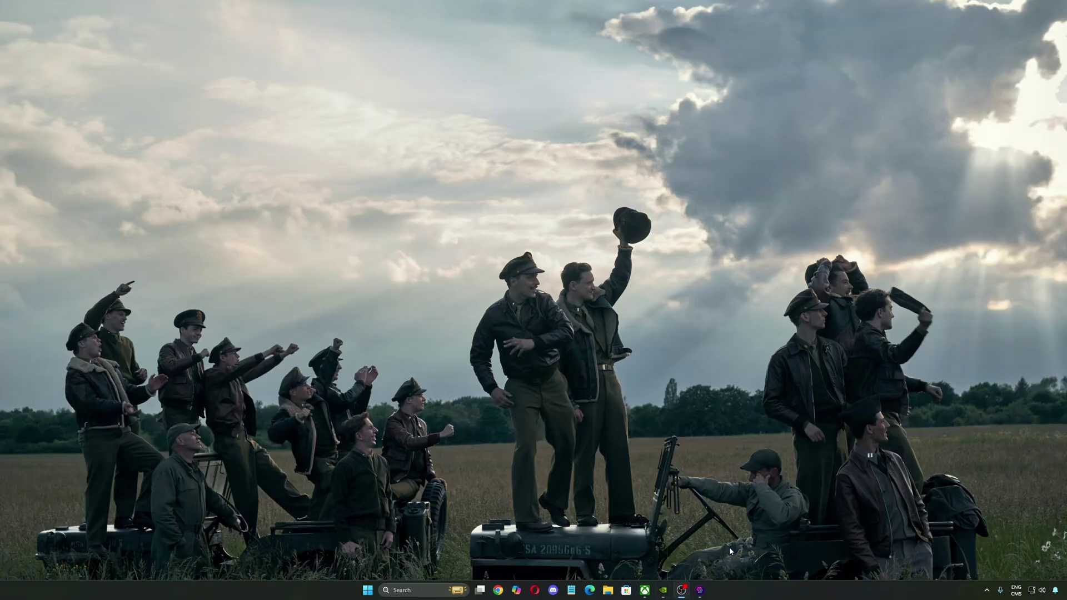
Switch to DLSS Swapper and look at the folder selection for adding a game manually, without adding one
click(699, 590)
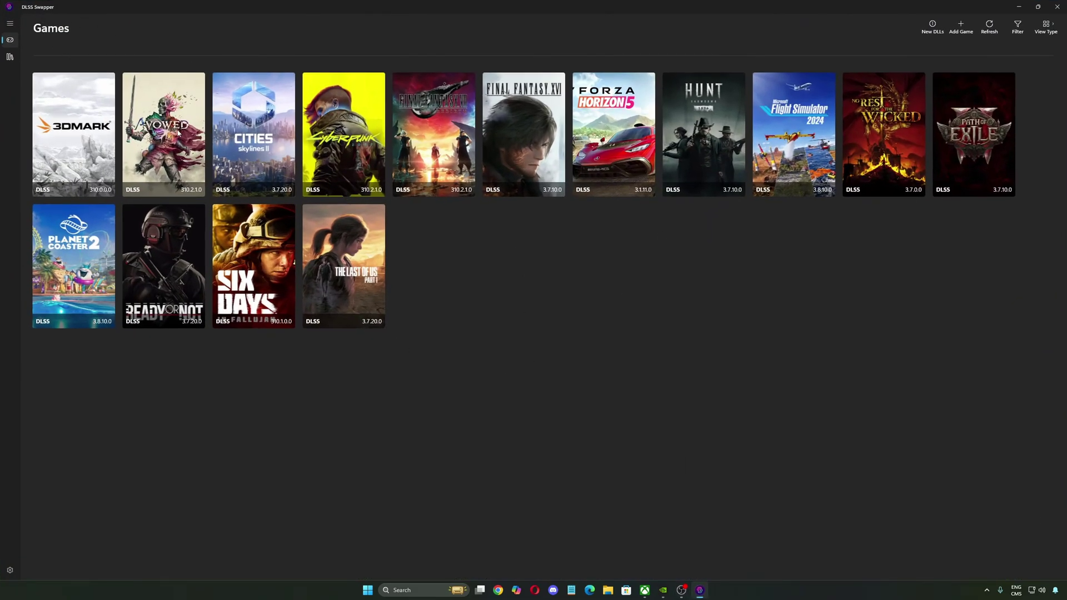
click(960, 26)
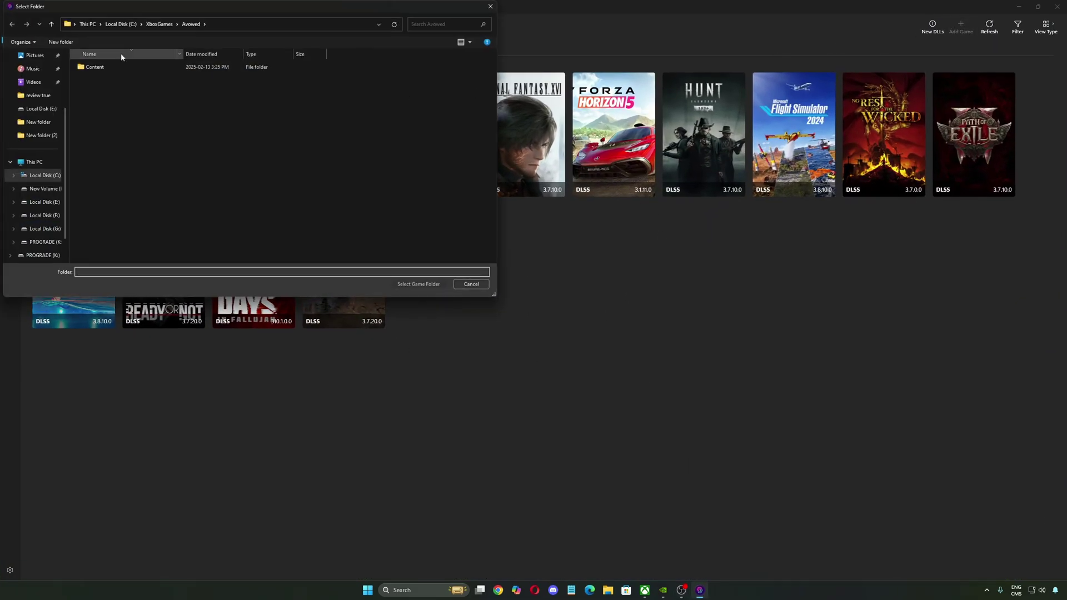
click(472, 284)
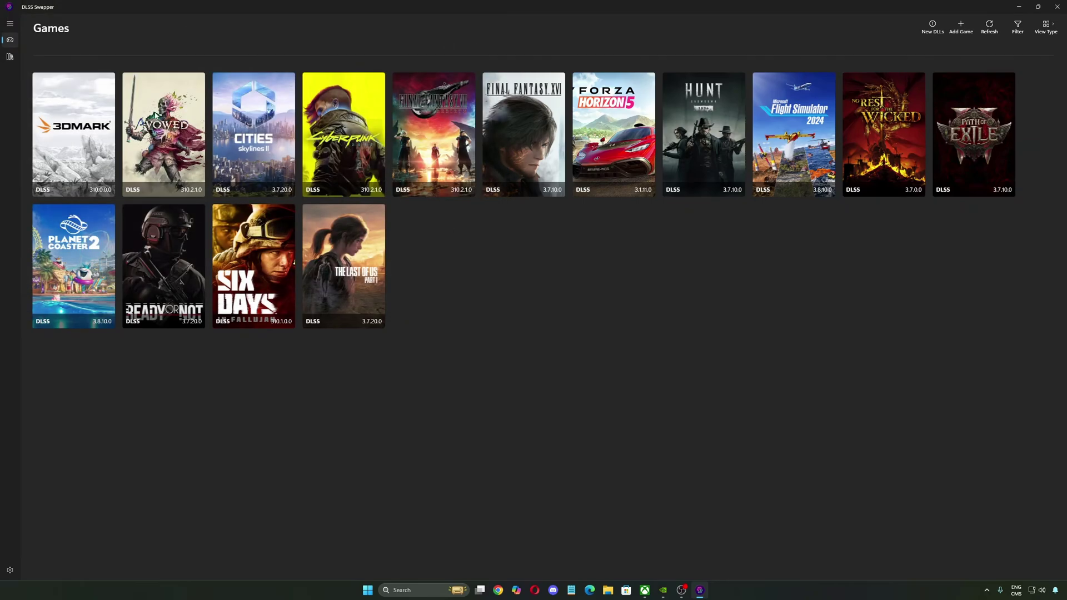
Swap Avowed's DLSS file to v310.2.1 and check the DLSS Frame Generation versions on offer
click(535, 251)
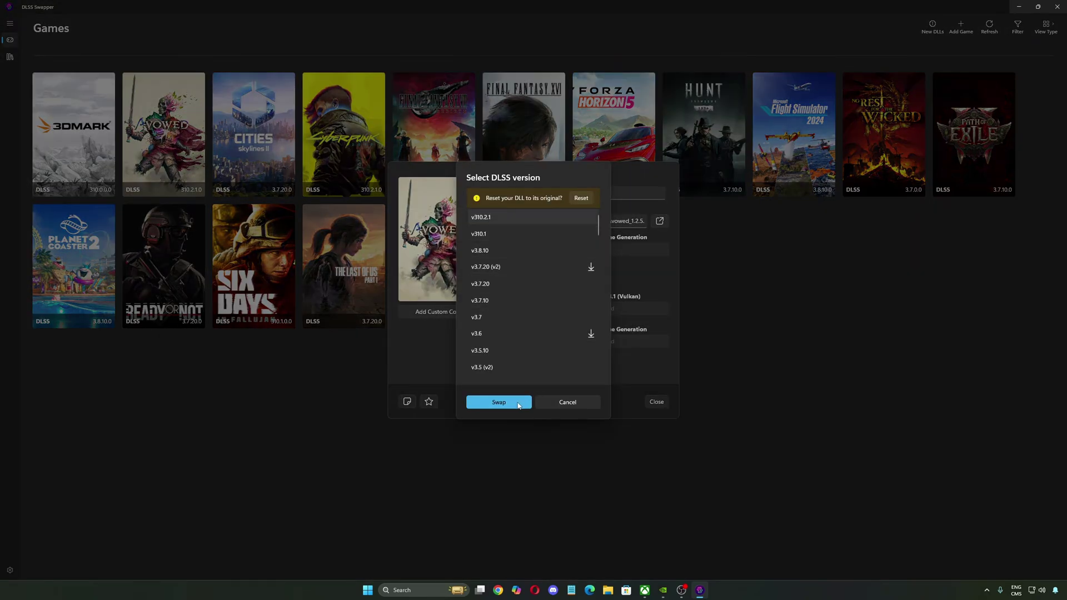
click(500, 402)
click(608, 248)
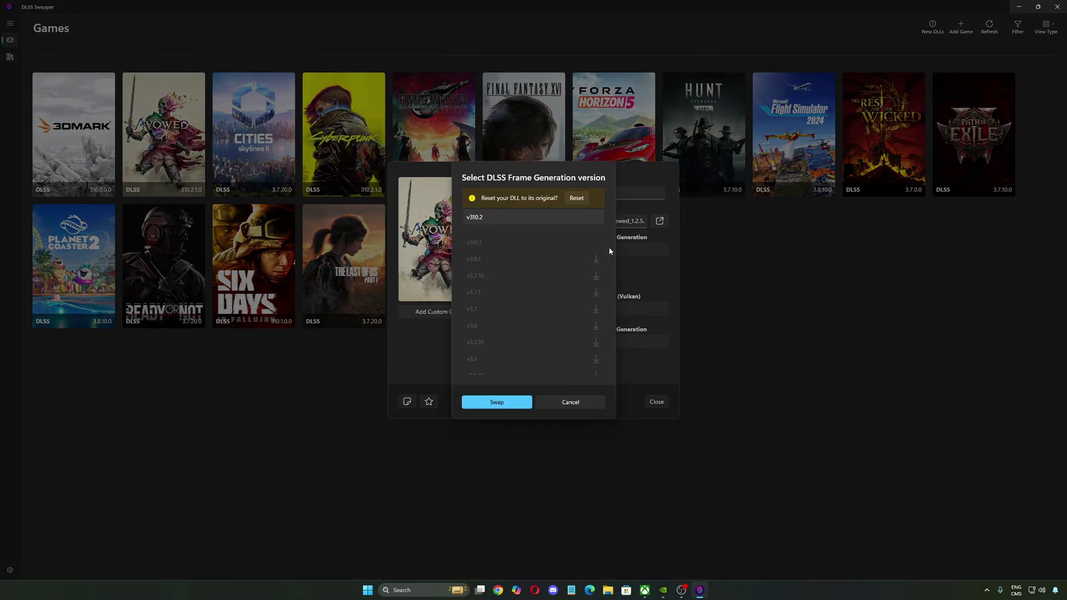
click(578, 402)
click(655, 401)
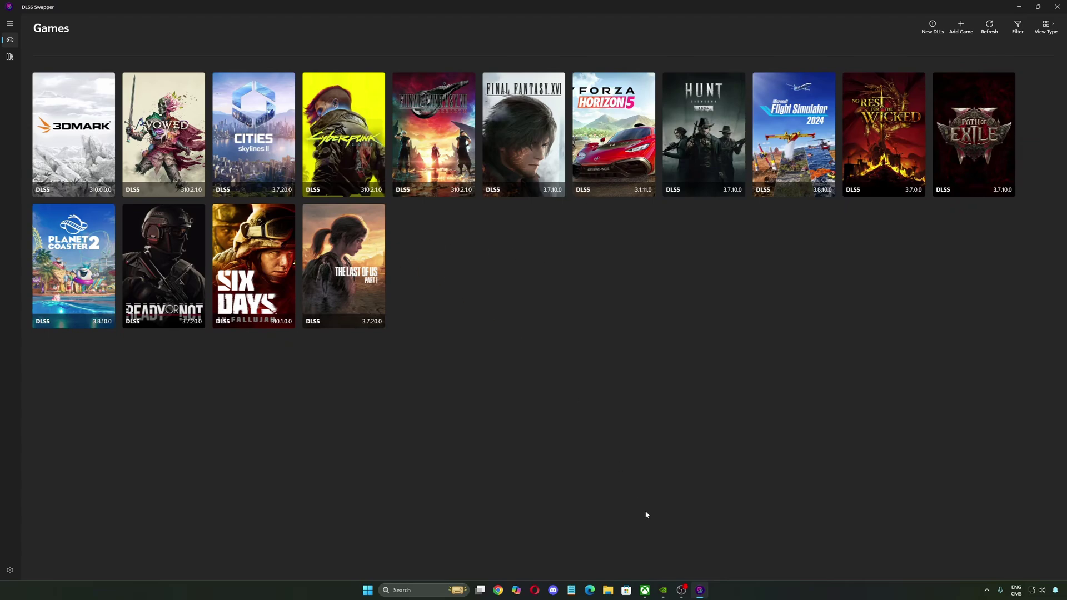
Switch back to the NVIDIA App to review Avowed's DLSS override settings, and put its window away
click(662, 590)
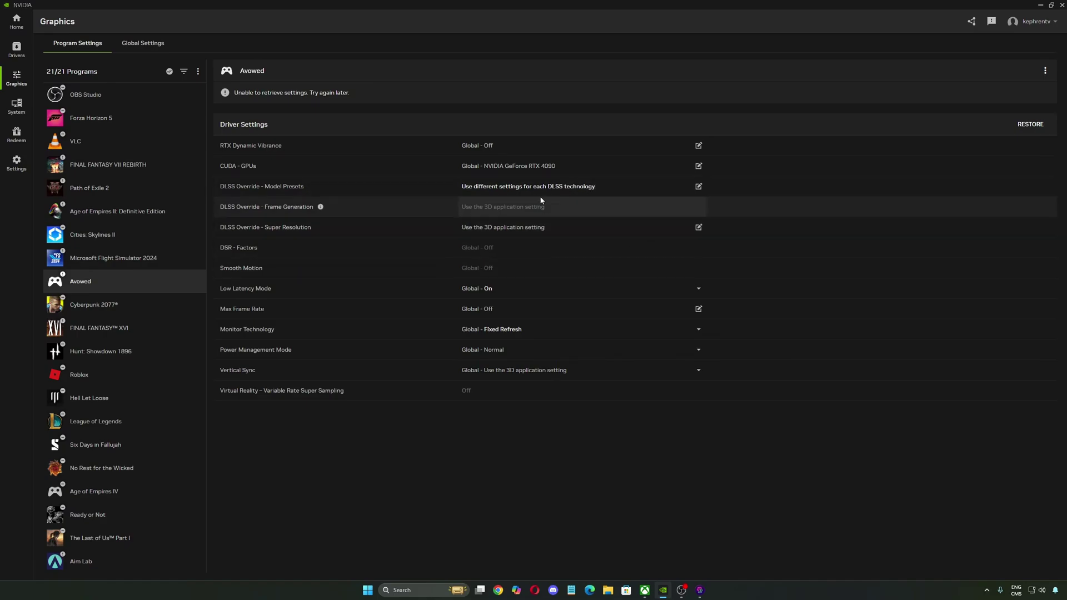
click(1041, 5)
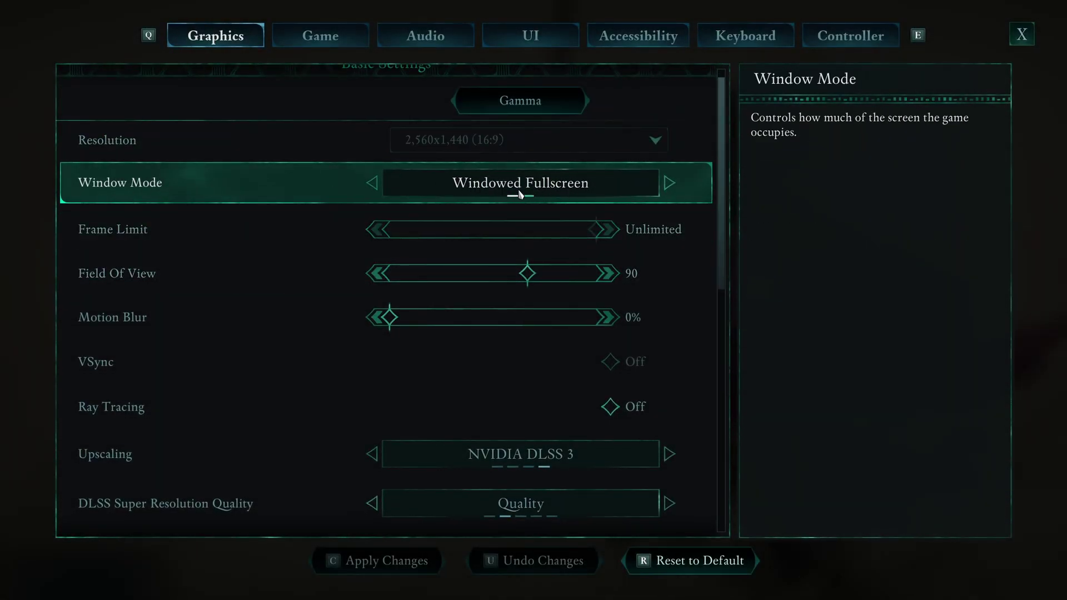
Review Avowed's basic graphics settings, from window mode and frame limit through VSync, ray tracing, upscaling and DLSS quality
scroll(507, 209, down, 1)
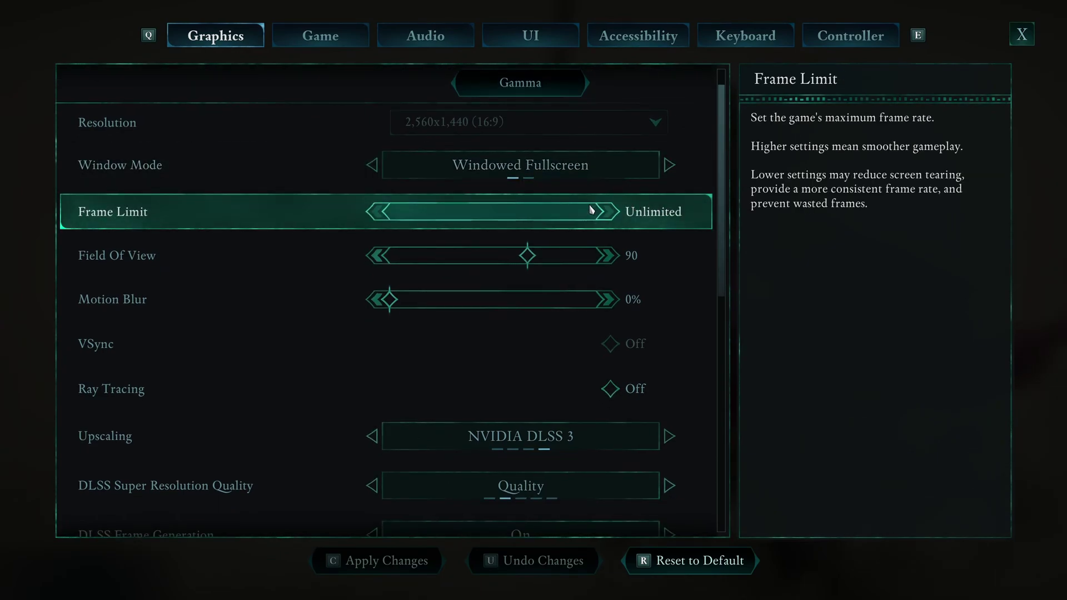
scroll(534, 213, down, 1)
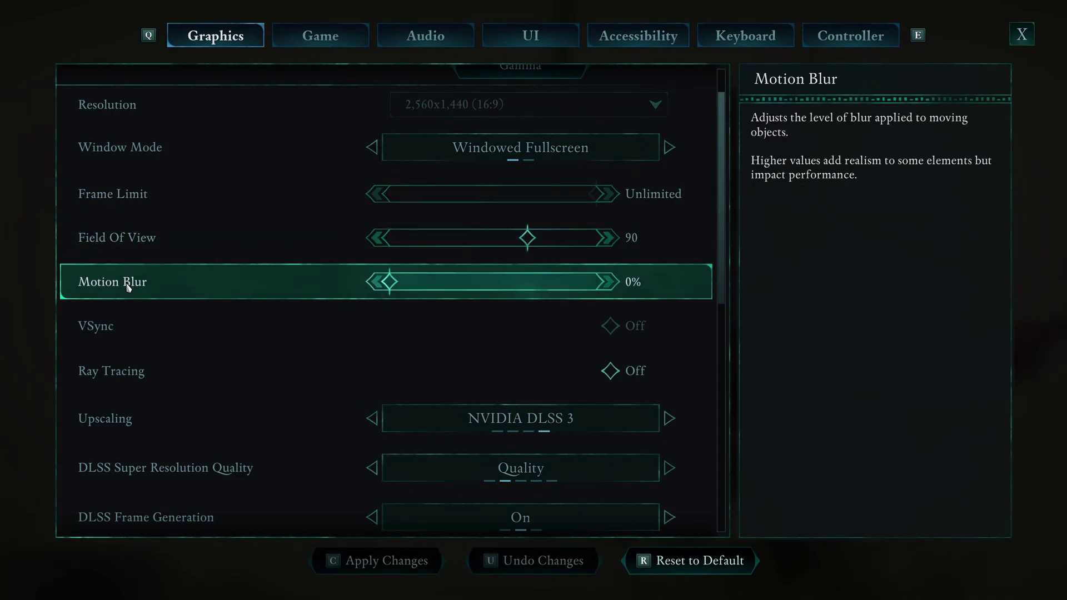
scroll(428, 275, down, 3)
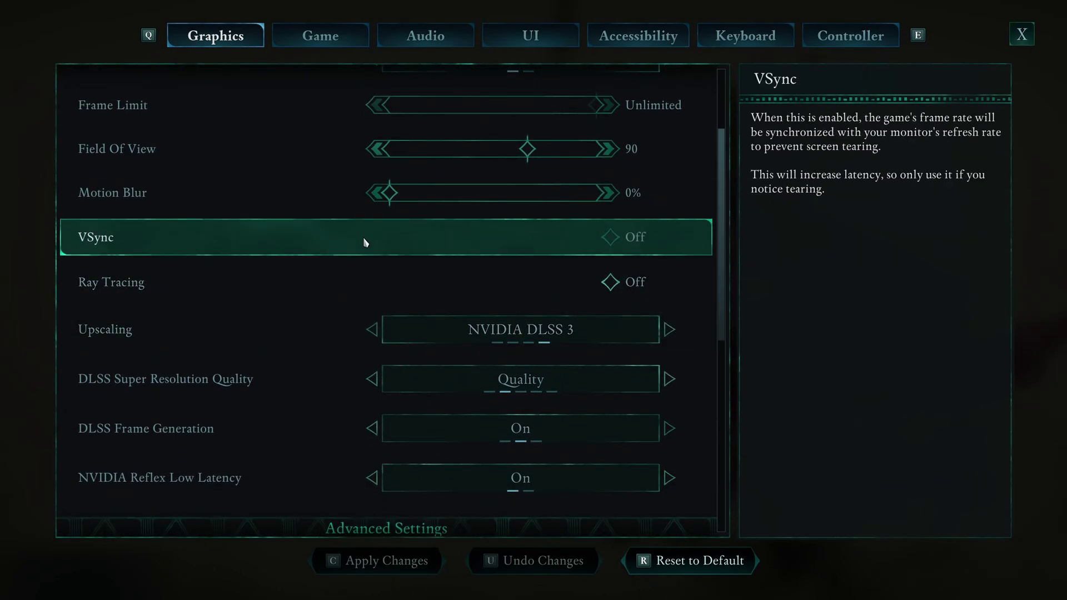
scroll(588, 246, down, 1)
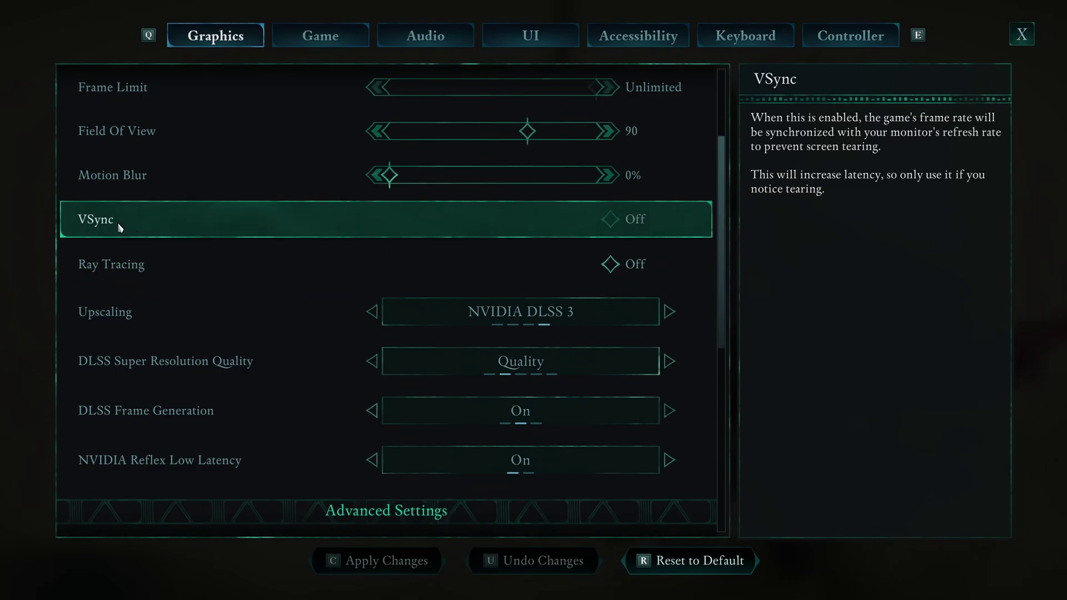
scroll(374, 221, down, 1)
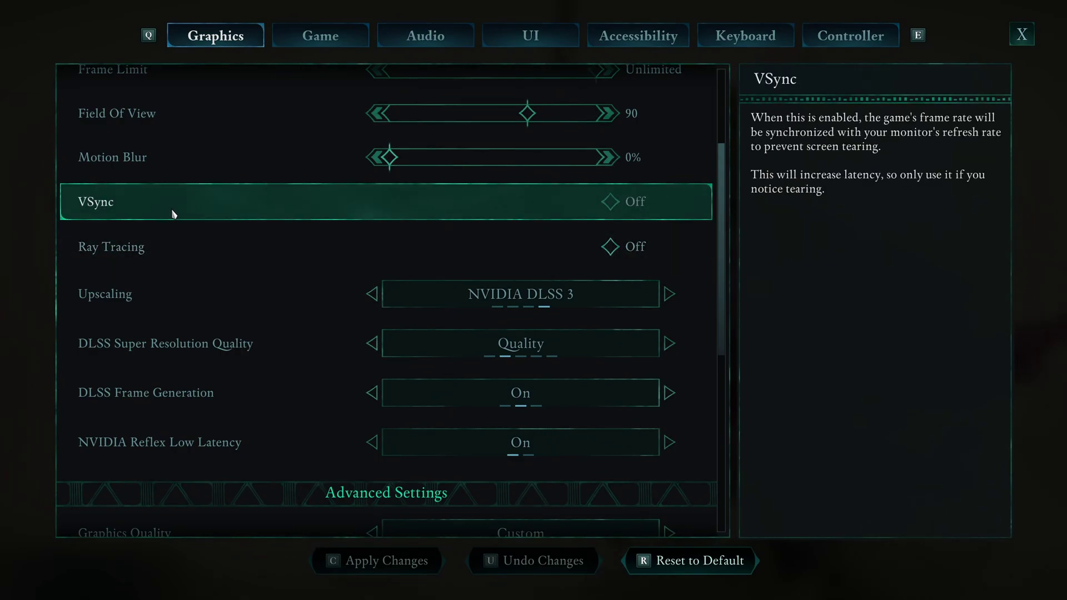
scroll(175, 214, down, 1)
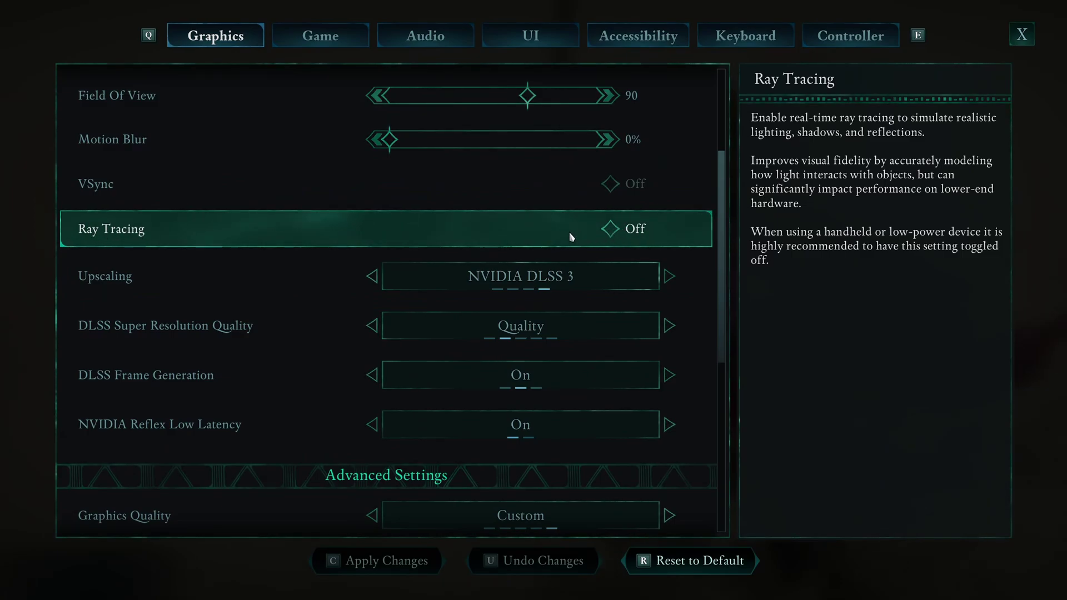
scroll(156, 259, down, 2)
scroll(556, 217, down, 2)
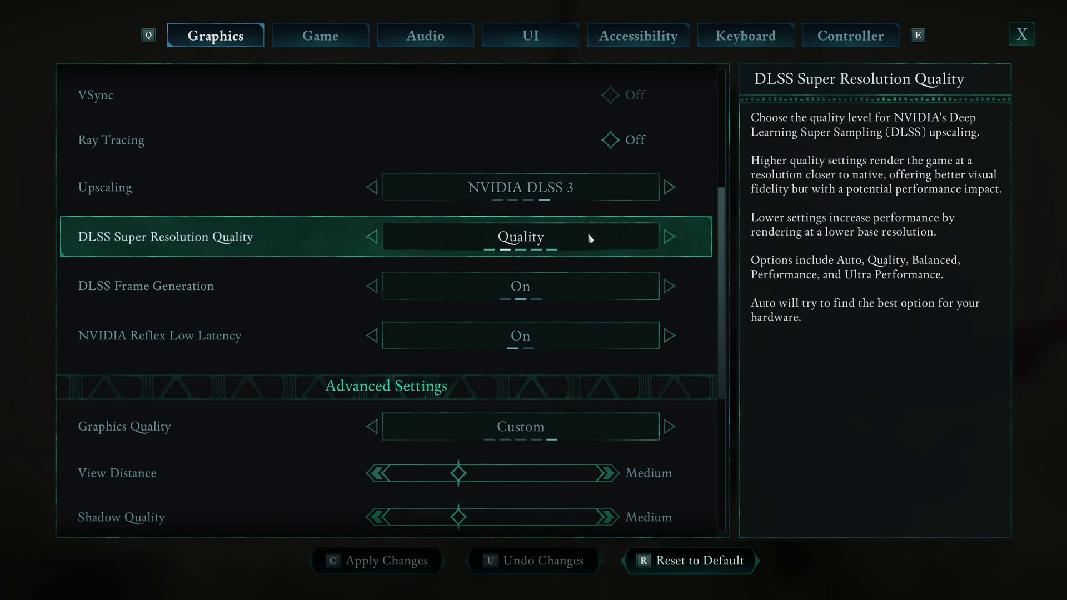
Try AMD FidelityFX 3 upscaling with FSR Sharpness at 15% and a higher level, and return Upscaling to NVIDIA DLSS 3
click(370, 186)
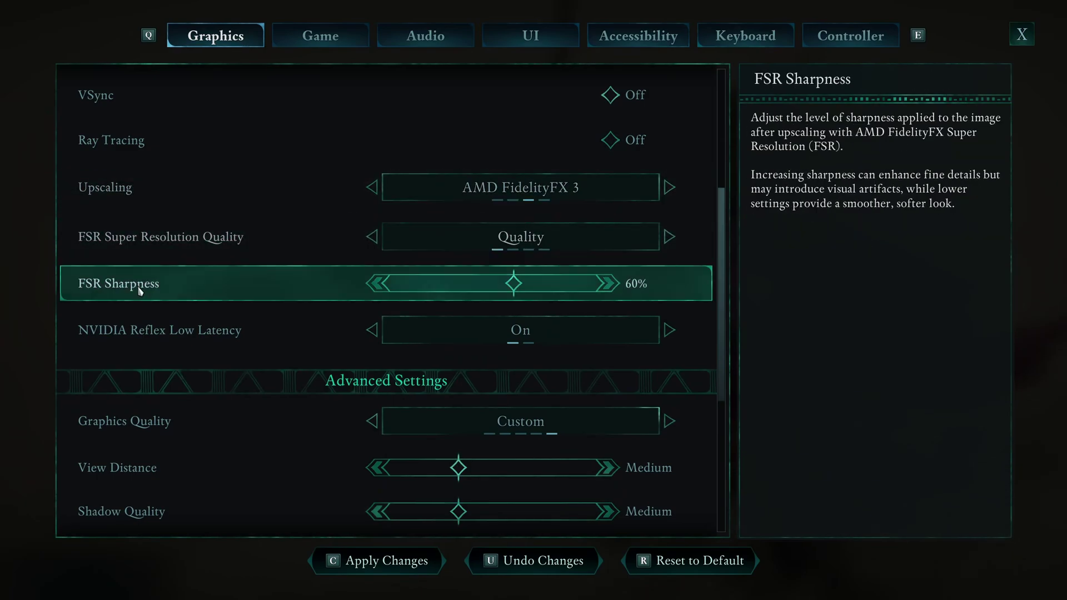
mouse_move(511, 287)
mouse_down()
mouse_move(389, 283)
mouse_move(542, 285)
mouse_move(494, 284)
mouse_move(517, 285)
mouse_up()
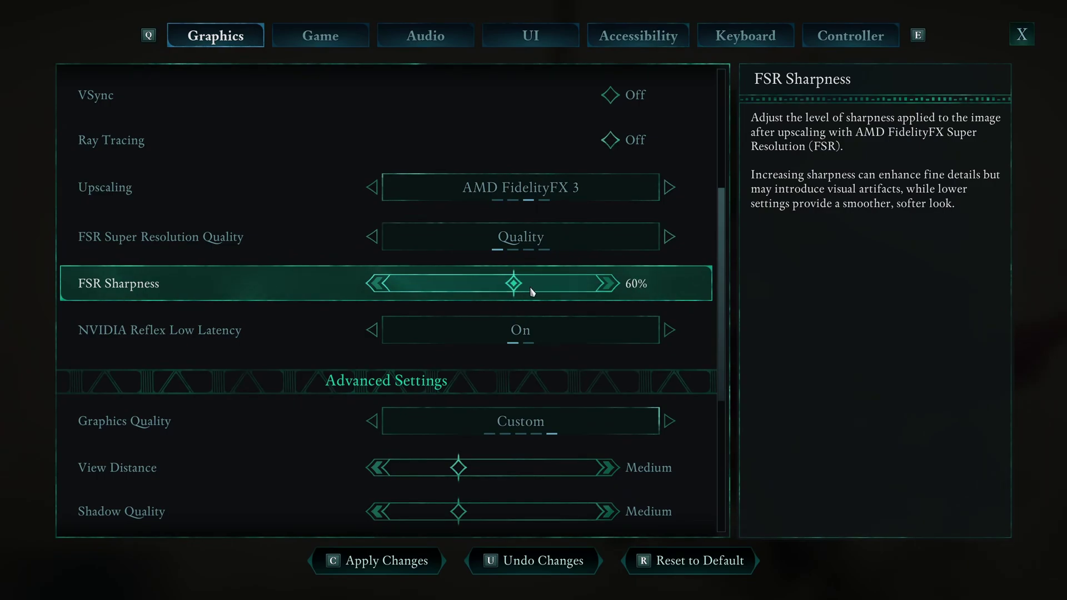
drag(517, 288, 433, 287)
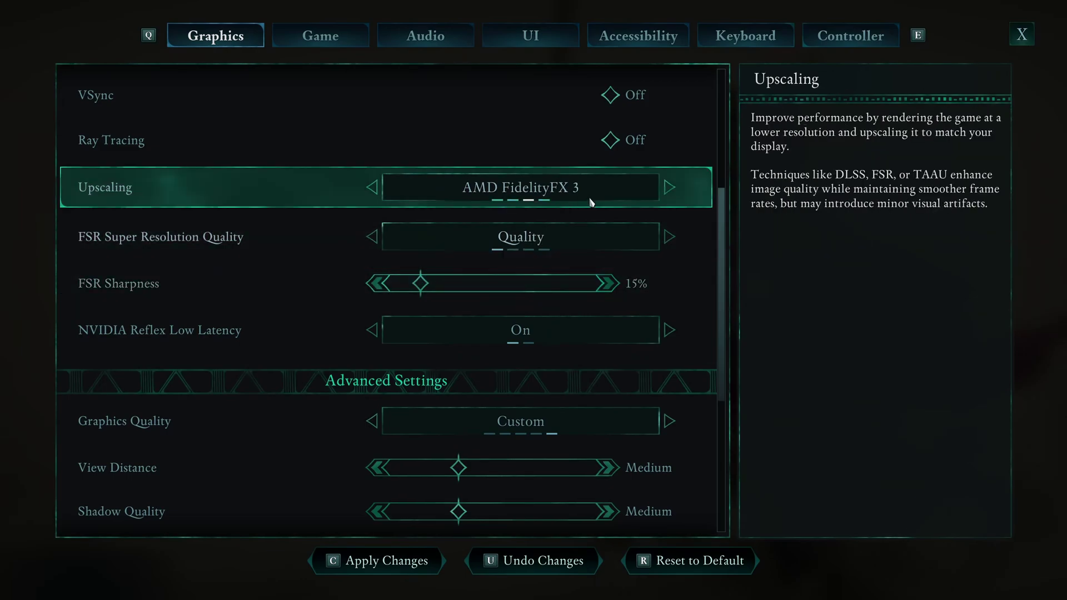
click(669, 188)
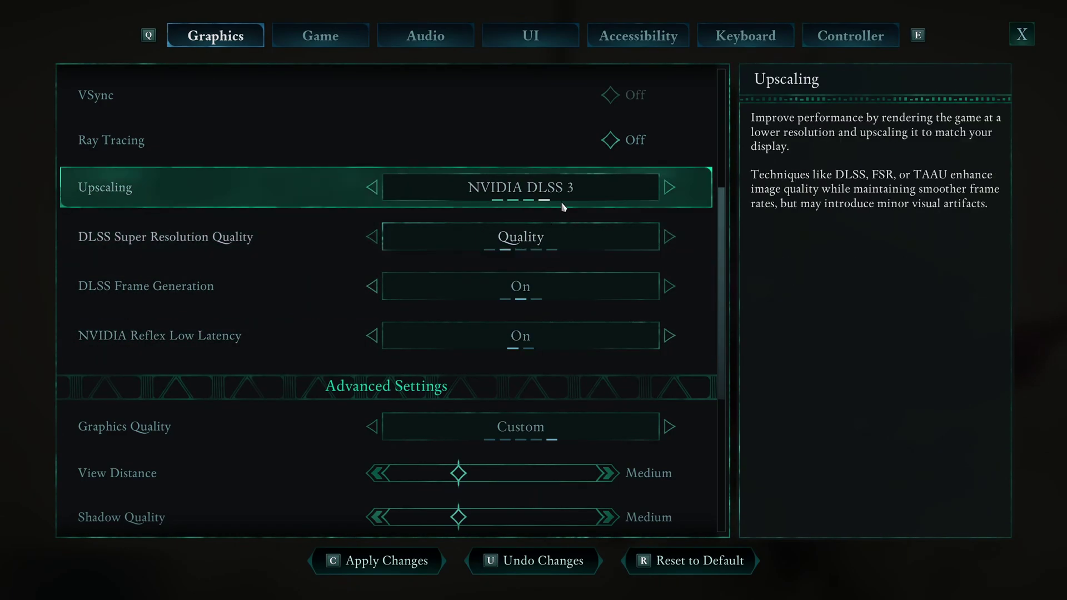
key(Left)
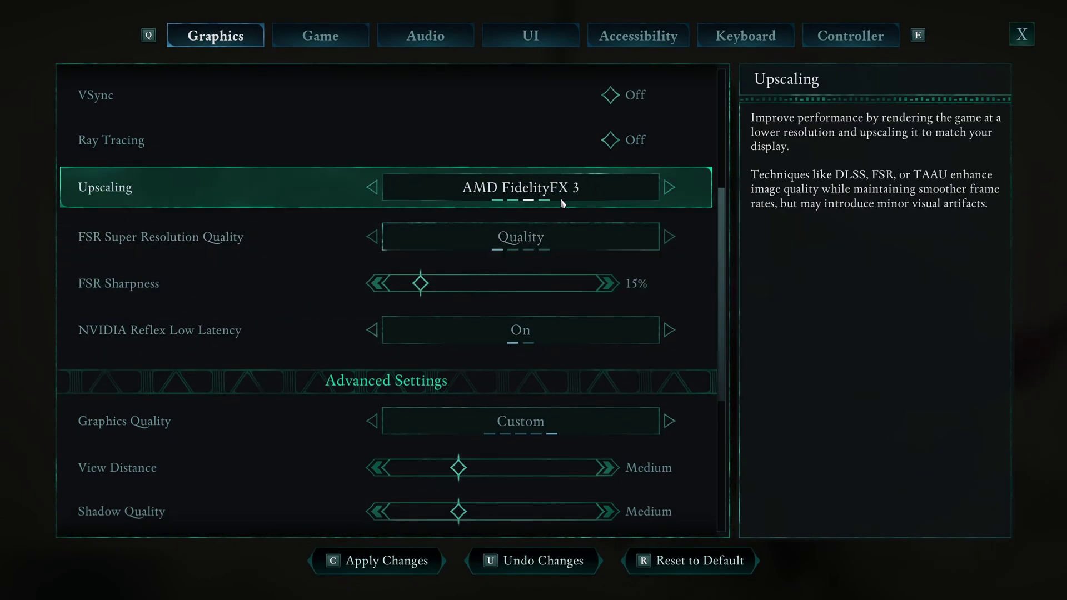
drag(421, 283, 510, 288)
click(669, 187)
Review the DLSS Frame Generation, NVIDIA Reflex Low Latency and advanced graphics quality settings
scroll(556, 265, down, 1)
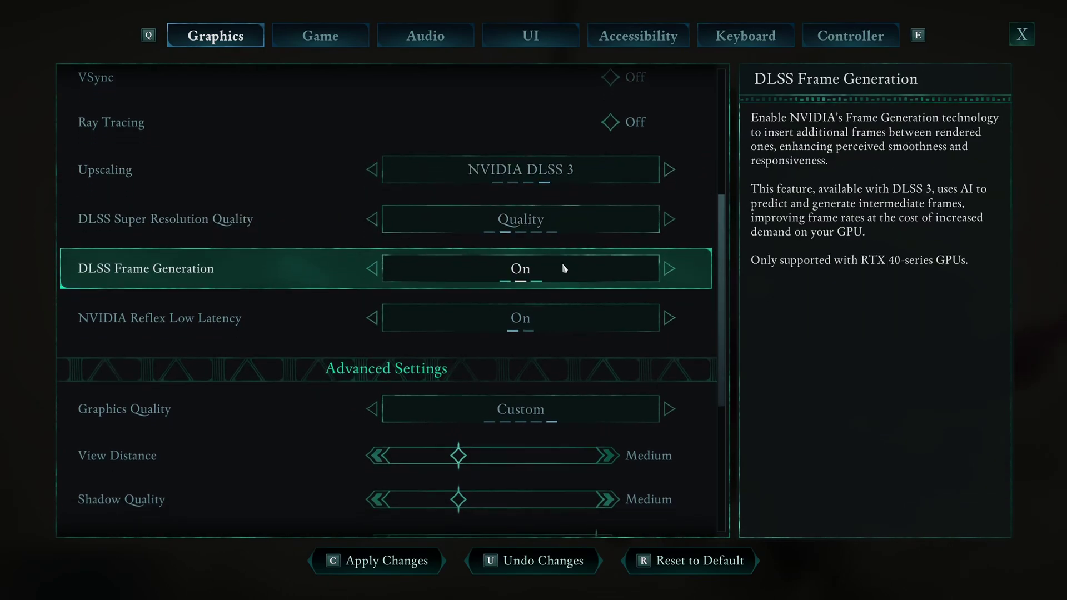
scroll(364, 302, down, 2)
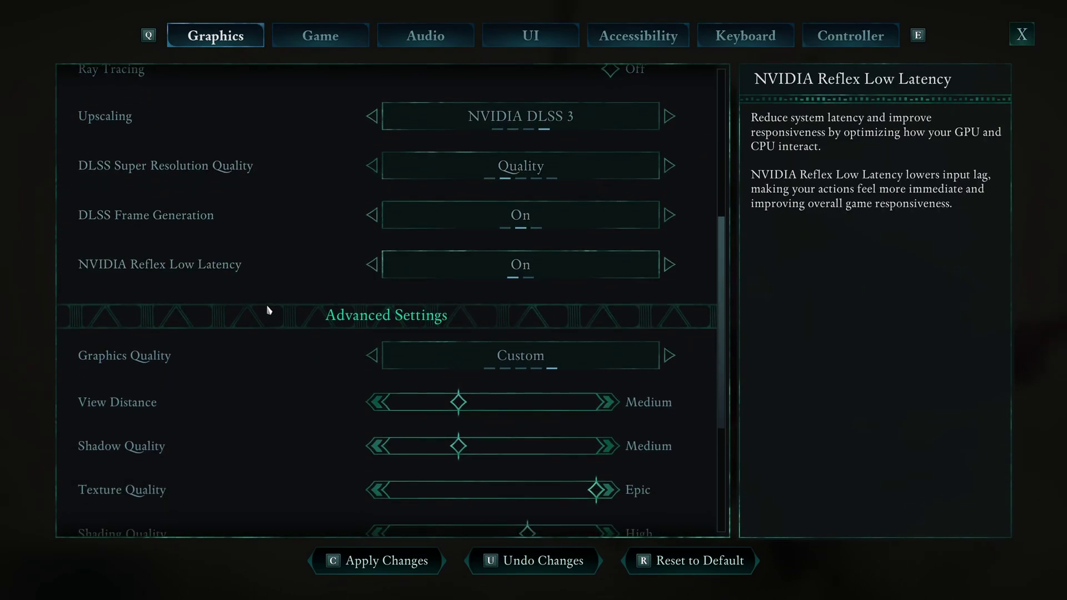
scroll(266, 305, down, 1)
scroll(253, 261, down, 1)
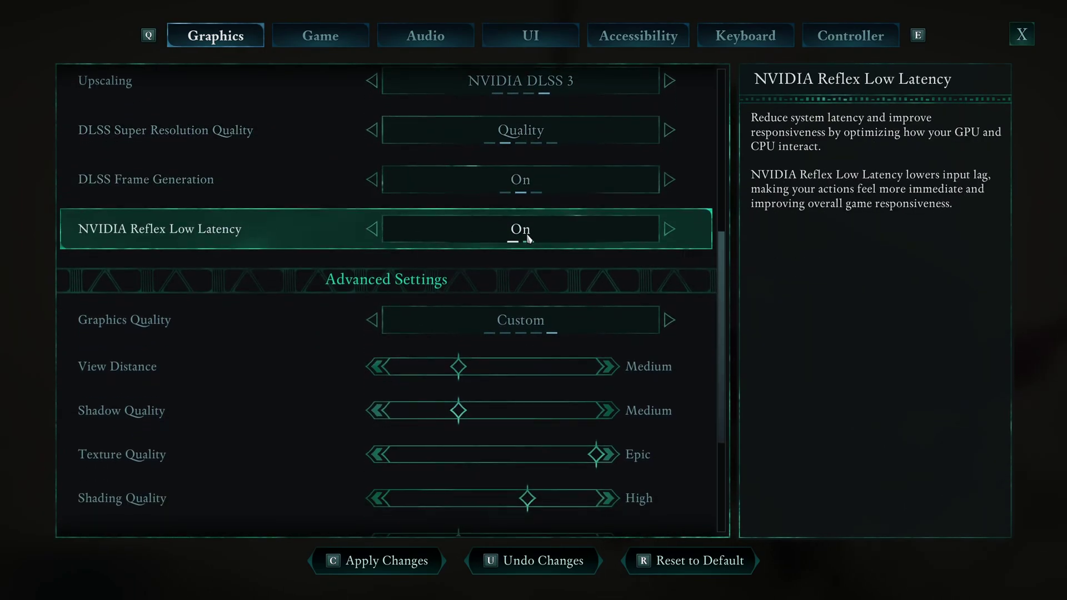
scroll(305, 326, down, 8)
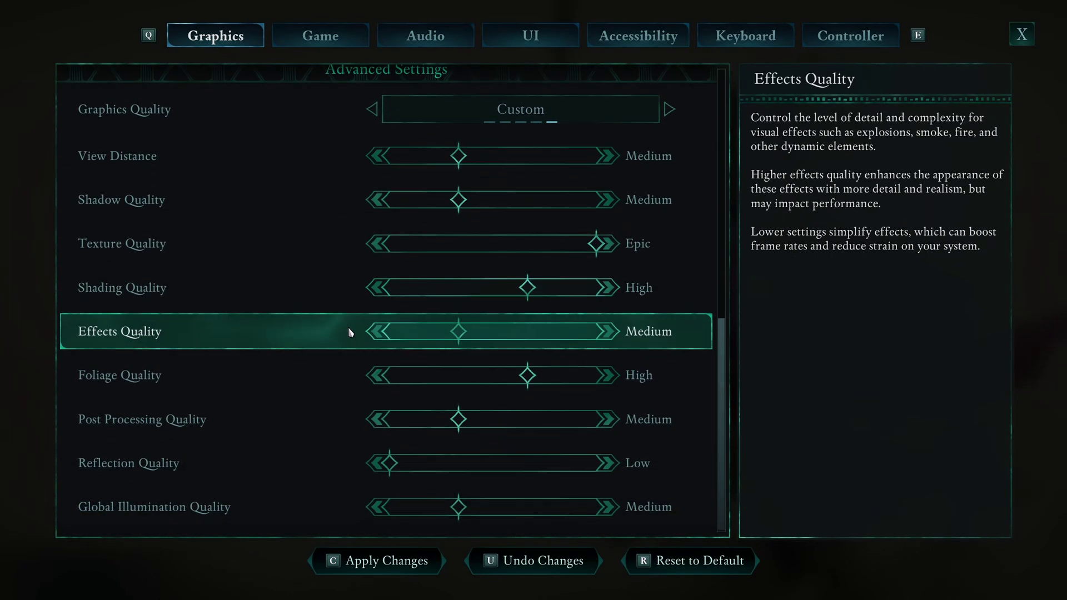
scroll(358, 316, up, 2)
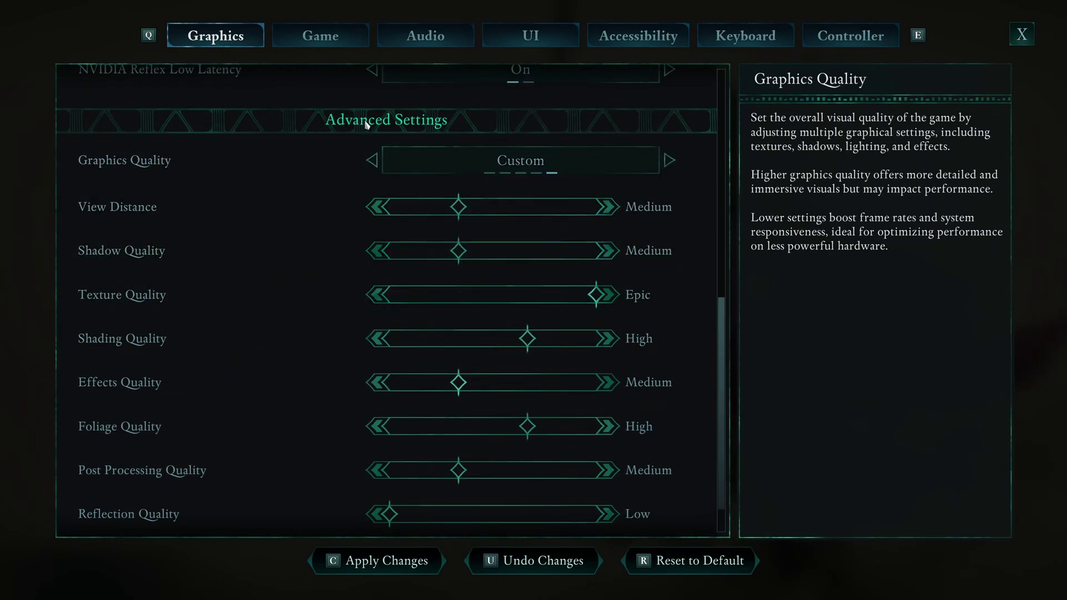
scroll(276, 172, down, 2)
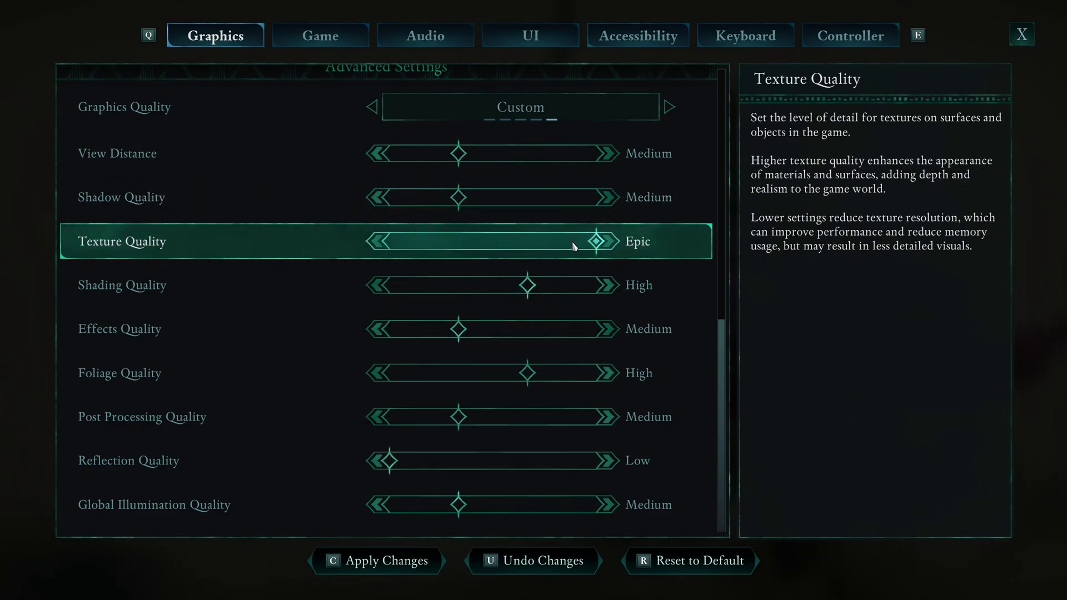
Try lower Texture Quality levels and bring the setting back to Epic
click(380, 243)
click(381, 243)
click(381, 243)
key(Right)
key(Right)
key(Right)
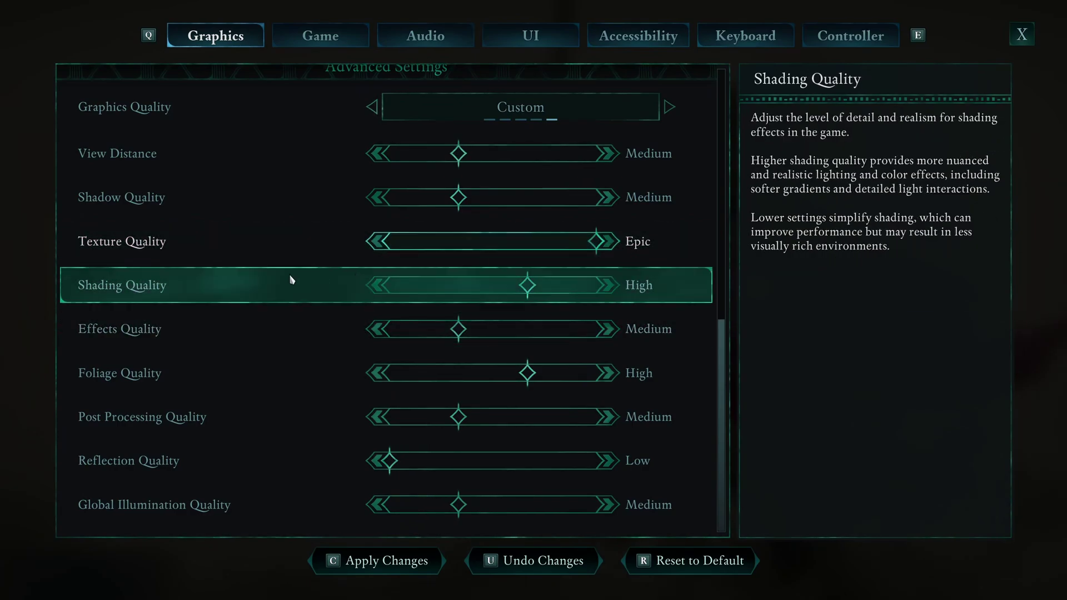
Try lower and higher Shading Quality levels and bring the setting back to High
click(376, 286)
click(606, 285)
click(606, 285)
click(377, 285)
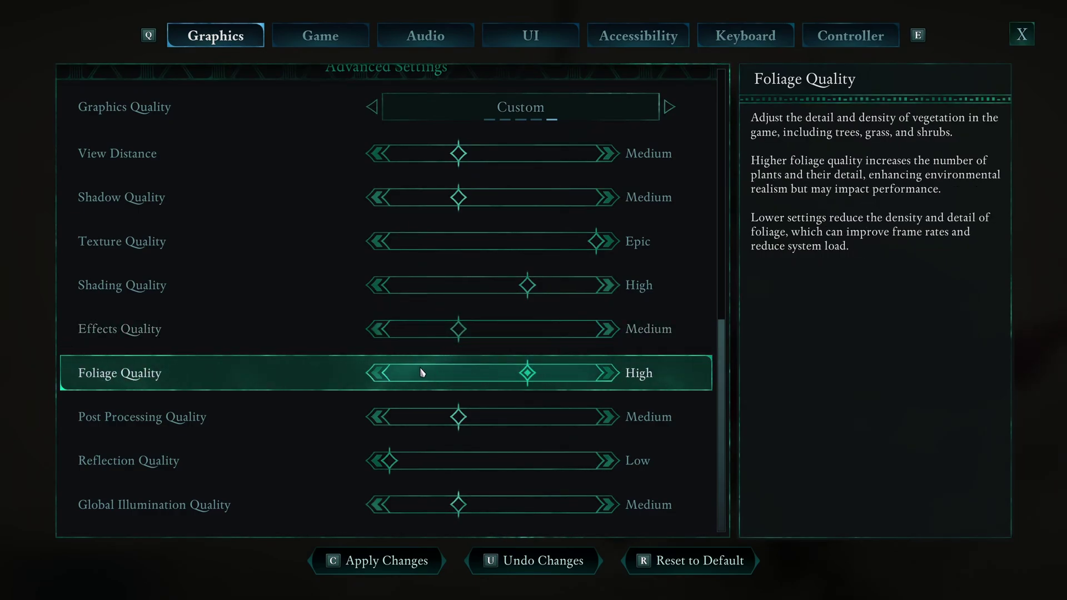
Try lower Foliage Quality levels and bring the setting back to High
click(389, 376)
click(381, 373)
click(608, 375)
click(609, 375)
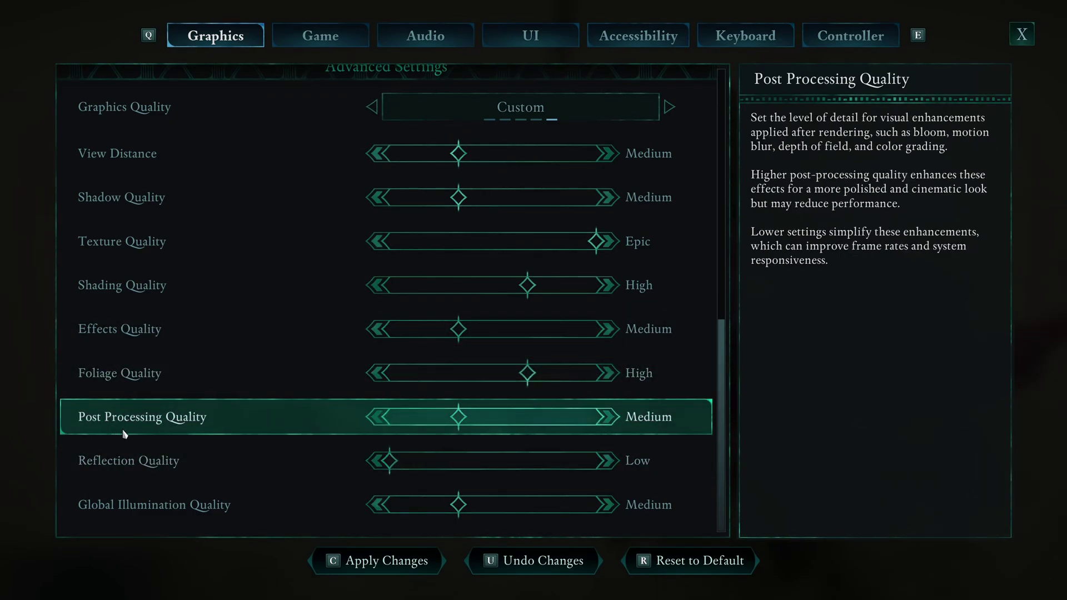
Try higher and lower Post Processing Quality levels and bring the setting back to Medium
click(609, 418)
click(613, 421)
click(377, 417)
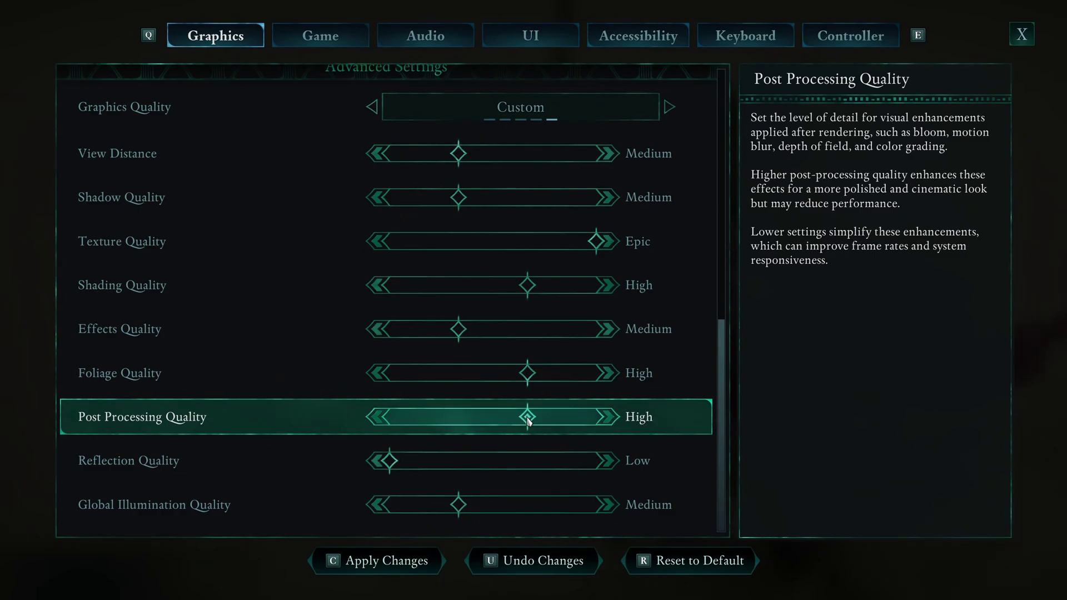
click(392, 418)
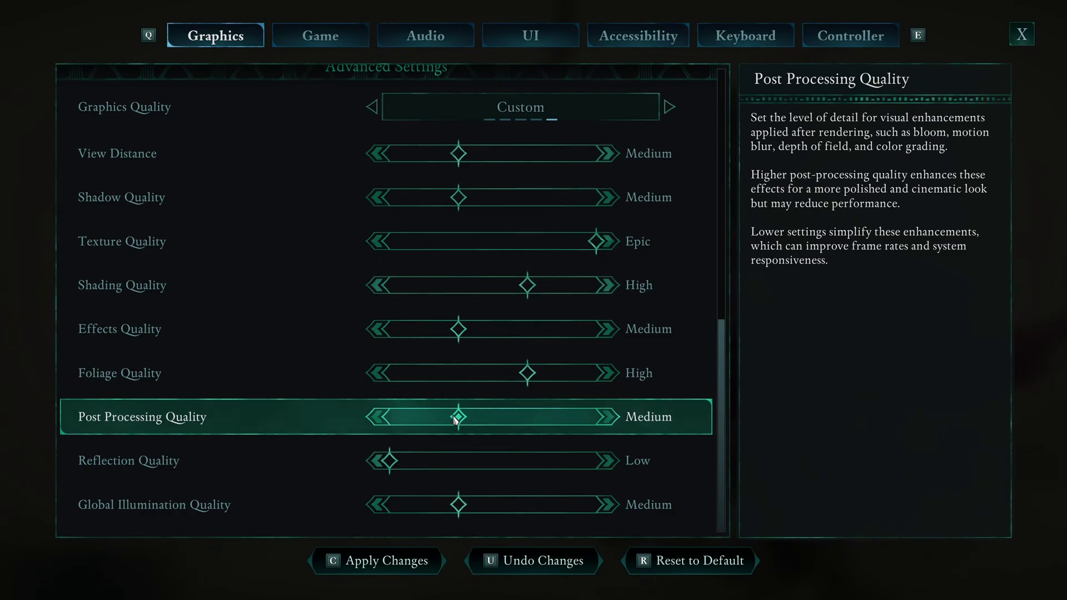
click(388, 422)
click(610, 423)
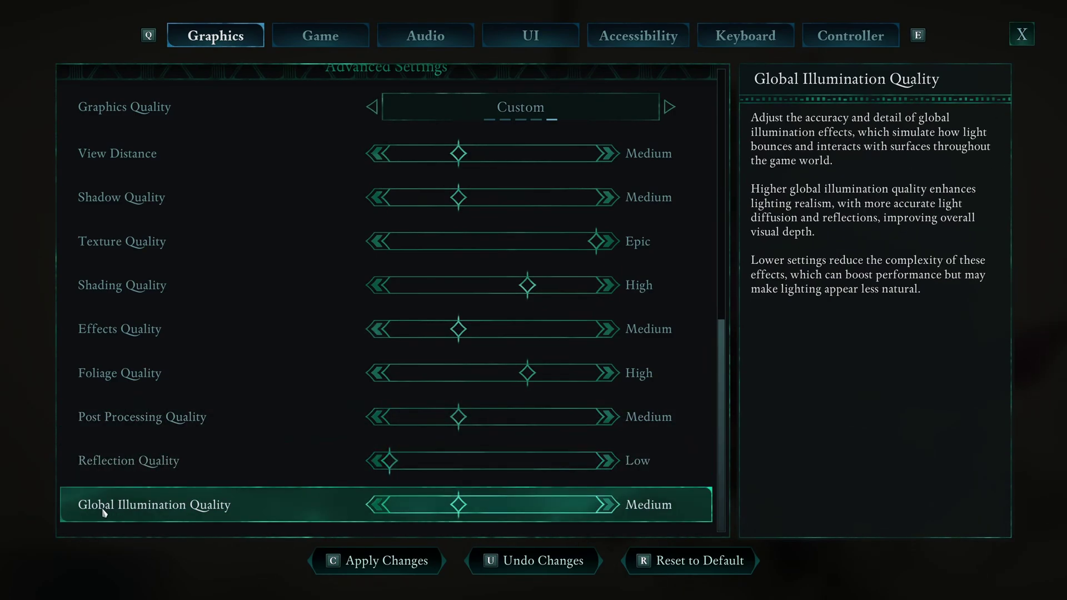
Try higher Global Illumination Quality levels and bring the setting back to Medium
click(522, 505)
click(596, 504)
click(528, 505)
click(458, 504)
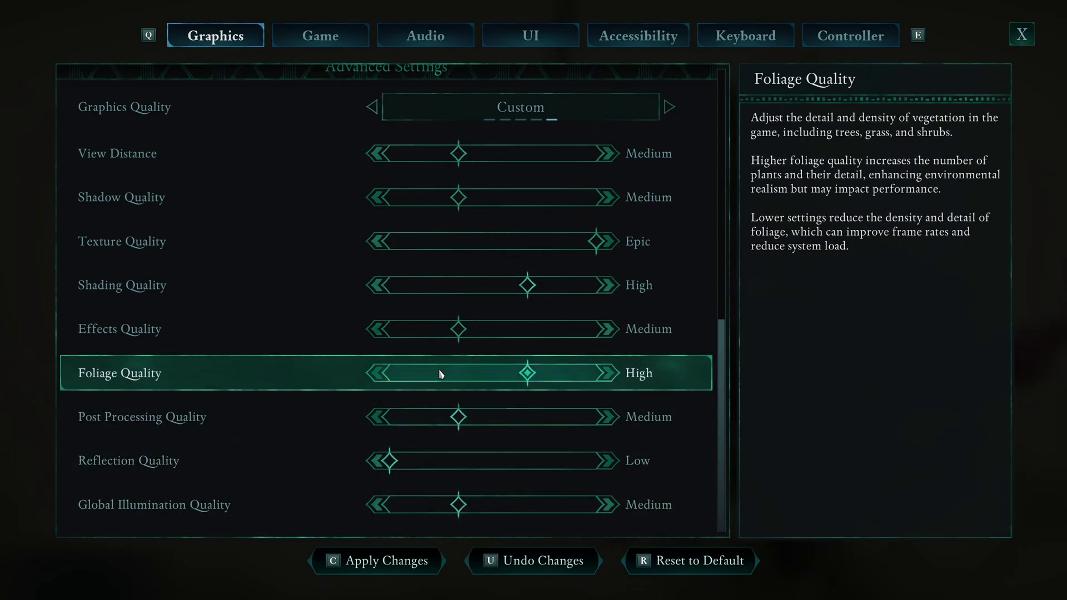
Turn on Third-Person View in the Camera section of the Game settings
click(320, 36)
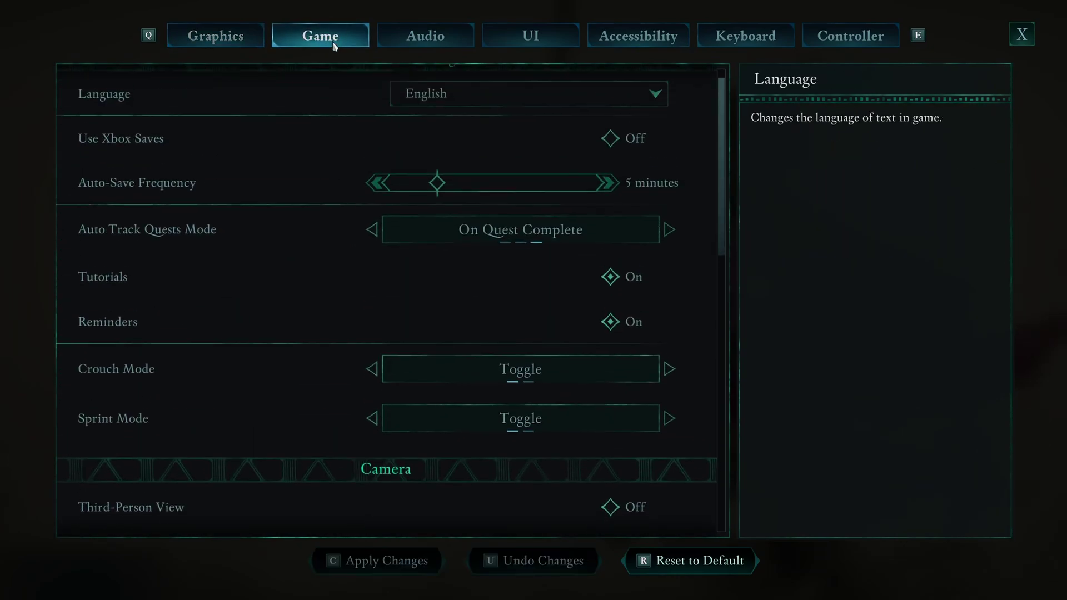
scroll(440, 221, down, 6)
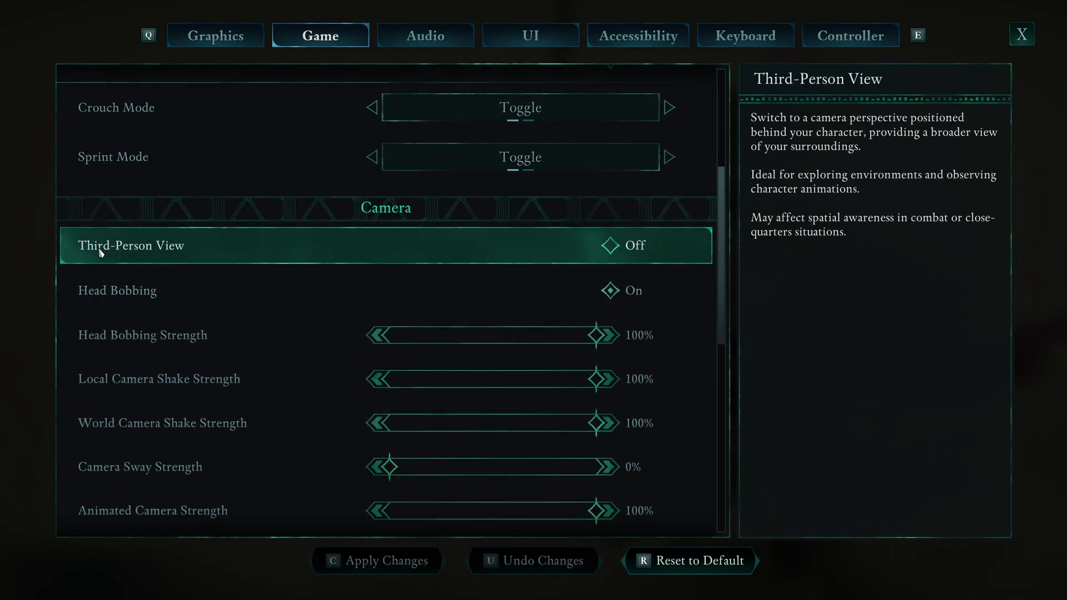
click(624, 252)
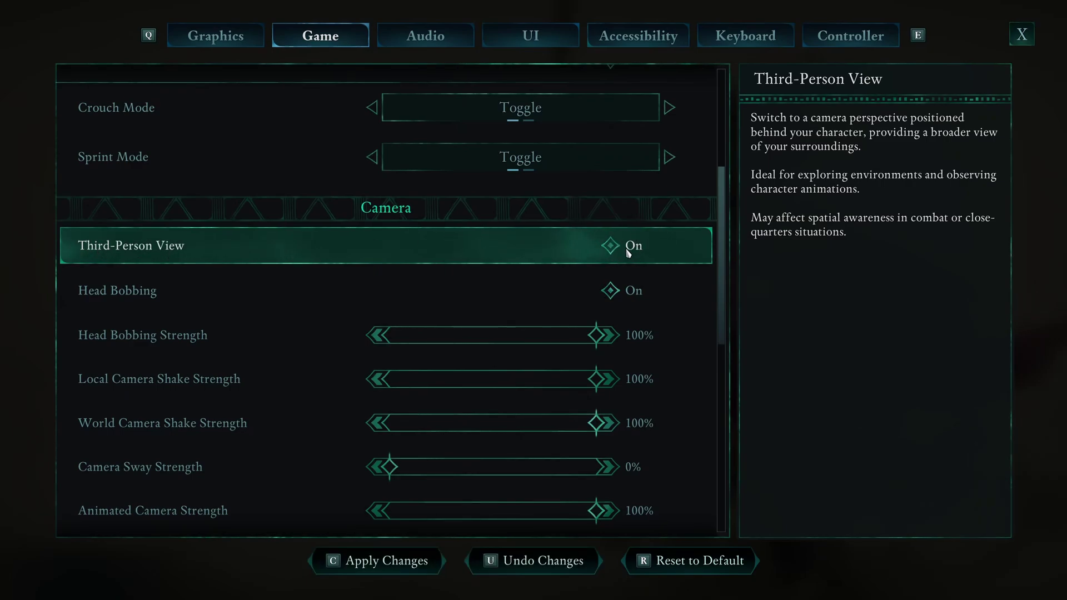